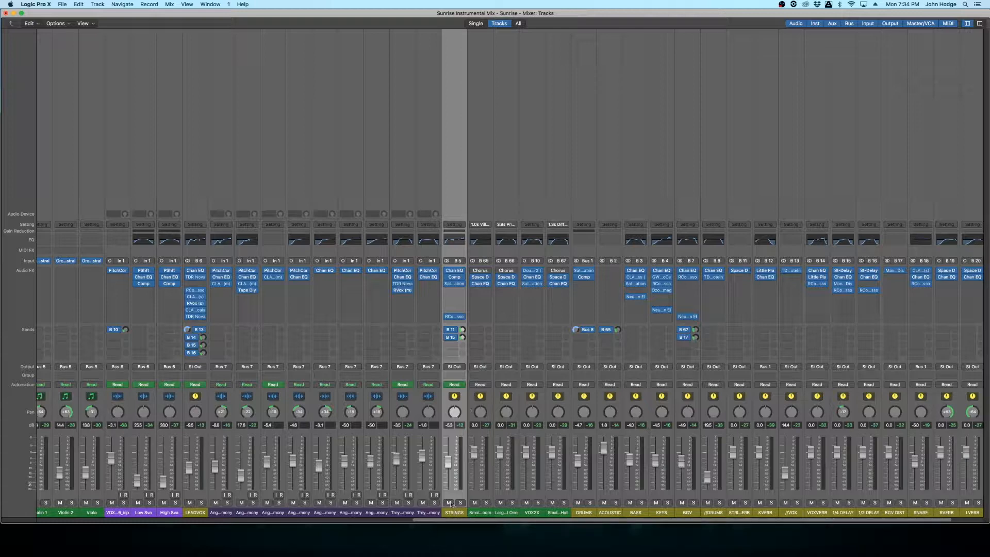
- Audition the STRINGS bus in solo and return it to the full mix
{"action": "left_click", "coordinate": [460, 503]}
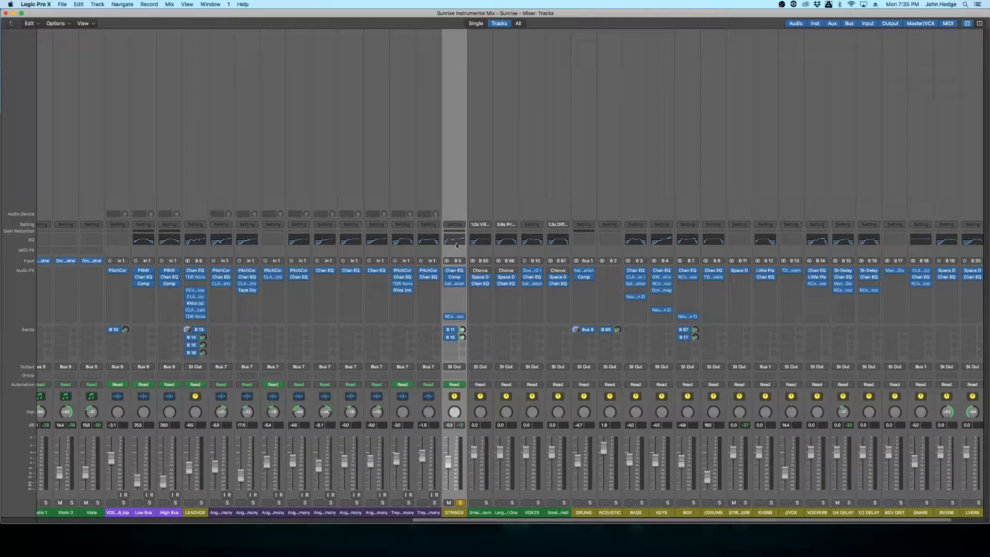
{"action": "left_click", "coordinate": [460, 503]}
{"action": "left_click", "coordinate": [461, 504]}
- Open the Channel EQ on the STRINGS bus, set its window clear of the channel's inserts, and start playback
{"action": "left_click", "coordinate": [455, 272]}
{"action": "left_click_drag", "start_coordinate": [347, 132], "coordinate": [734, 51]}
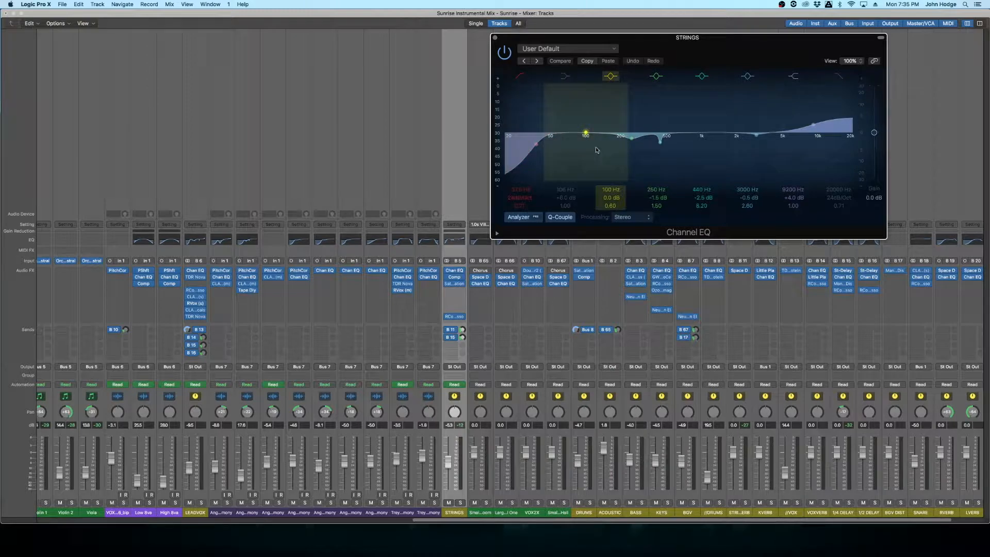
{"action": "key", "text": "space"}
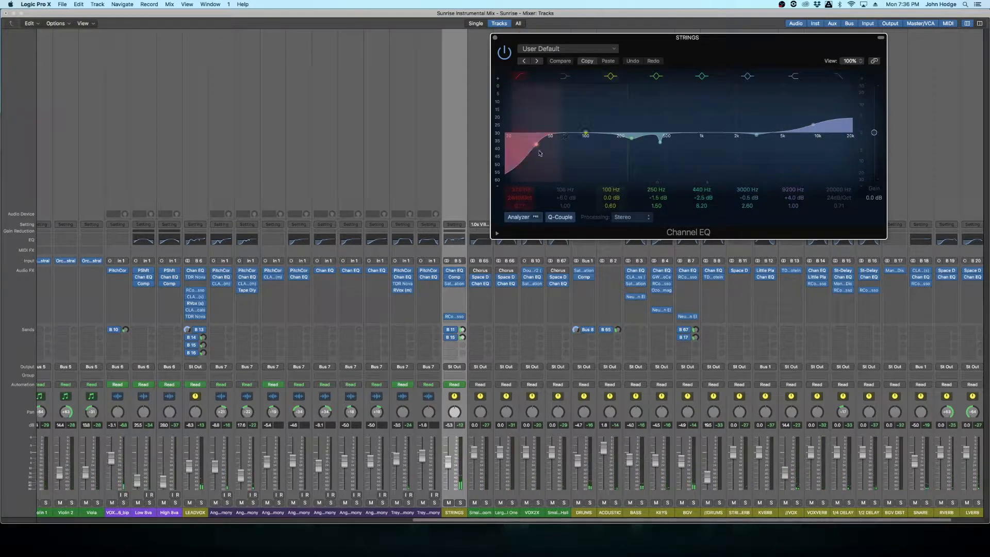
- Compare the full mix with the strings' 250 Hz EQ band switched off and on
{"action": "left_click", "coordinate": [657, 76]}
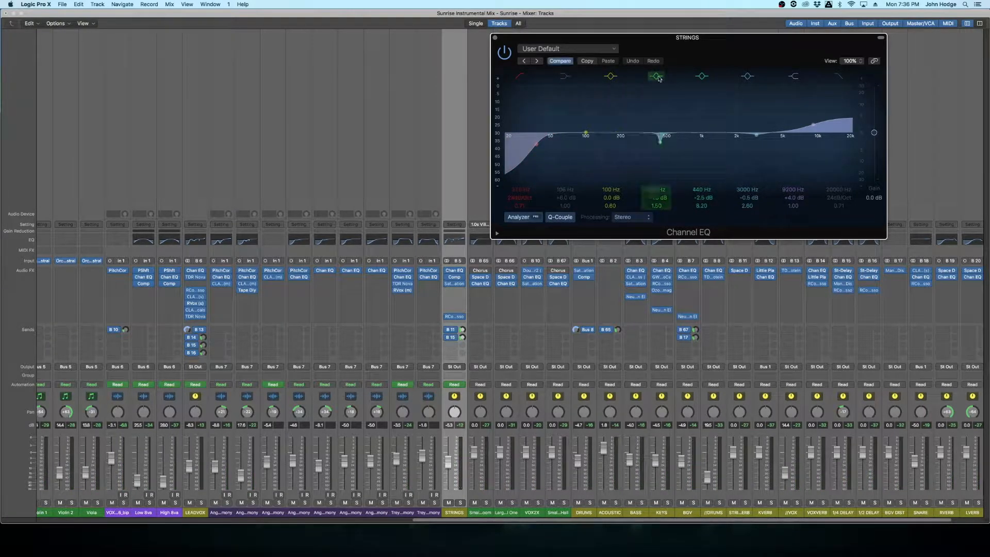
{"action": "left_click", "coordinate": [658, 78]}
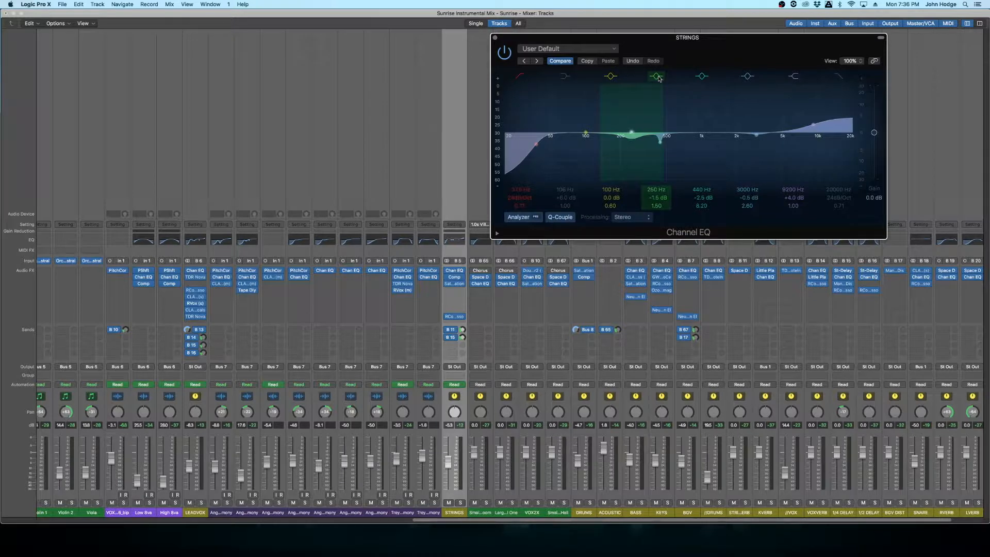
{"action": "left_click", "coordinate": [657, 76]}
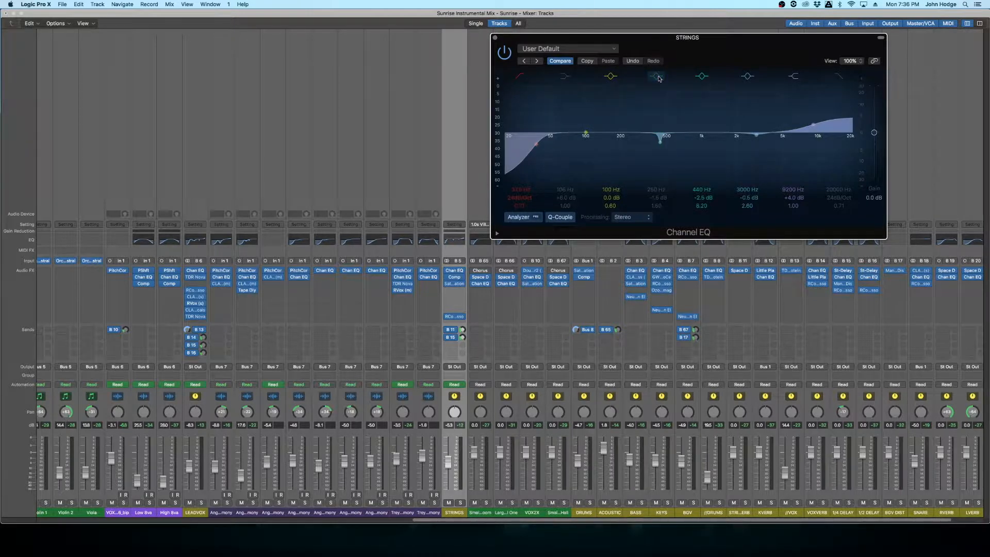
{"action": "left_click", "coordinate": [658, 77]}
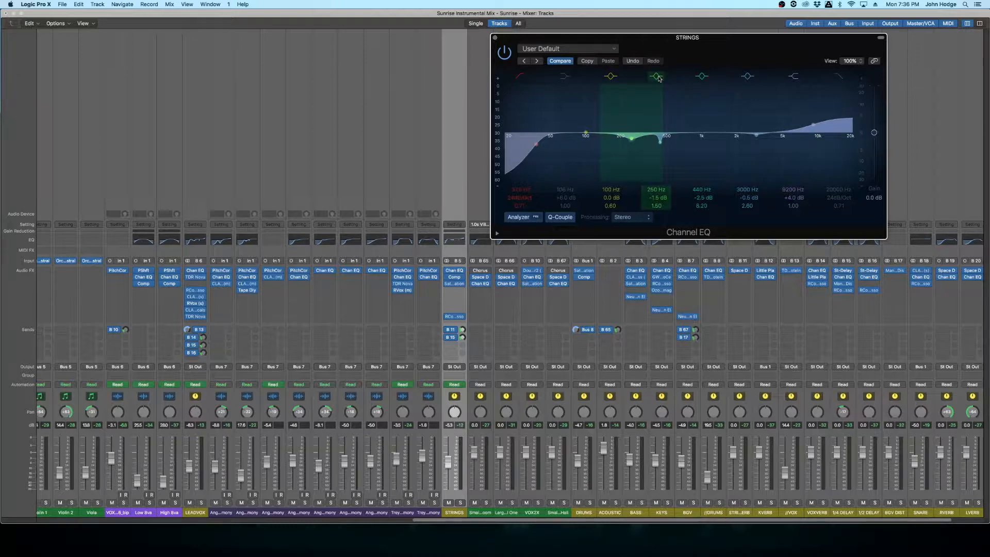
{"action": "left_click", "coordinate": [659, 77]}
{"action": "key", "text": "space"}
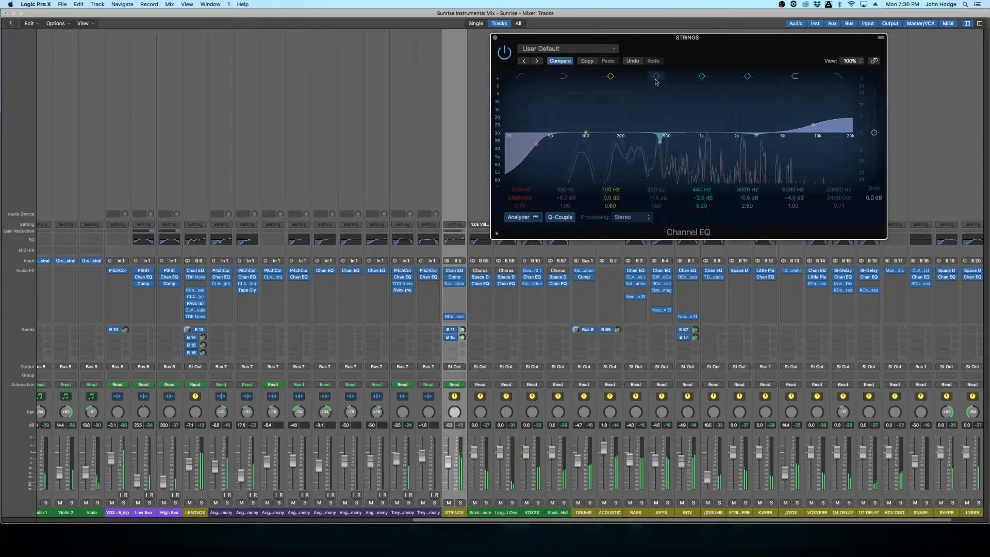
- Solo the STRINGS bus and compare it with the 250 Hz cut off and on, leaving the band enabled
{"action": "left_click", "coordinate": [461, 503]}
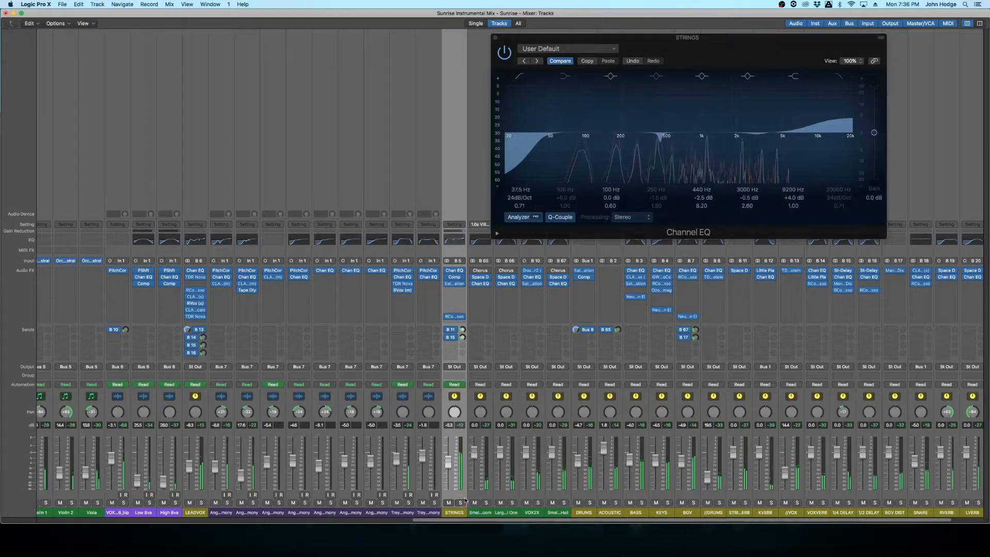
{"action": "left_click", "coordinate": [657, 79]}
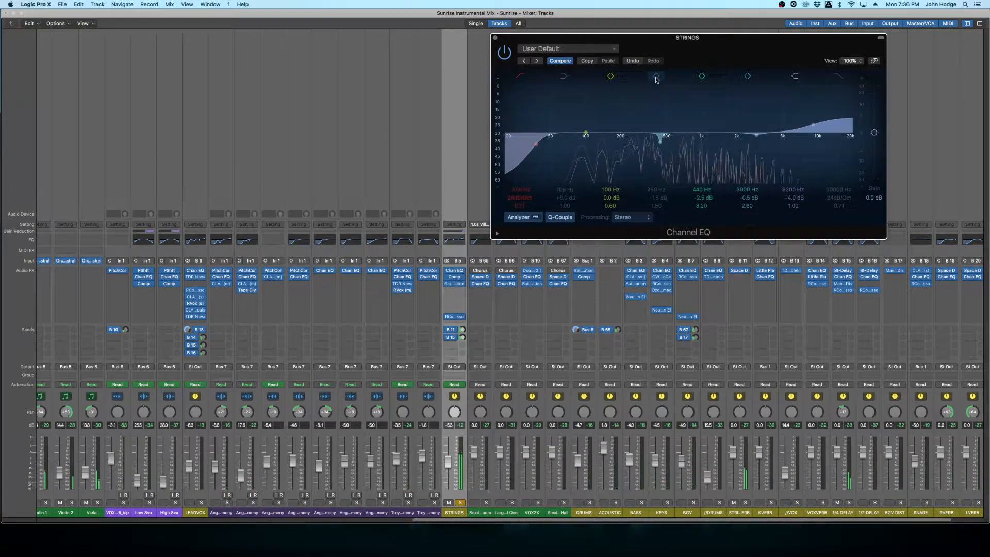
{"action": "left_click", "coordinate": [656, 78]}
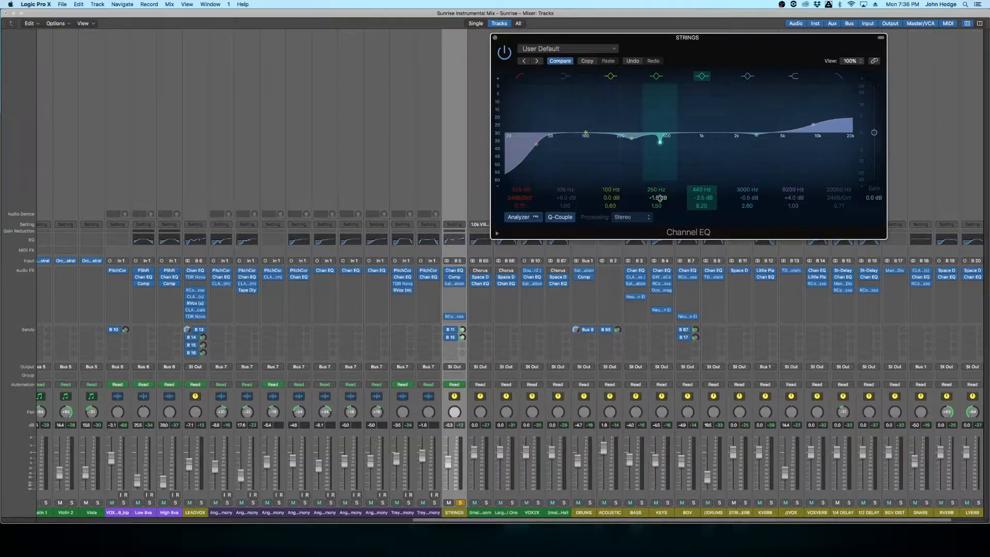
- Audition the strings' 250 Hz band boosted to about +12.5 dB, and settle its gain at -2.5 dB
{"action": "left_click_drag", "start_coordinate": [660, 198], "coordinate": [659, 174]}
{"action": "key", "text": "space"}
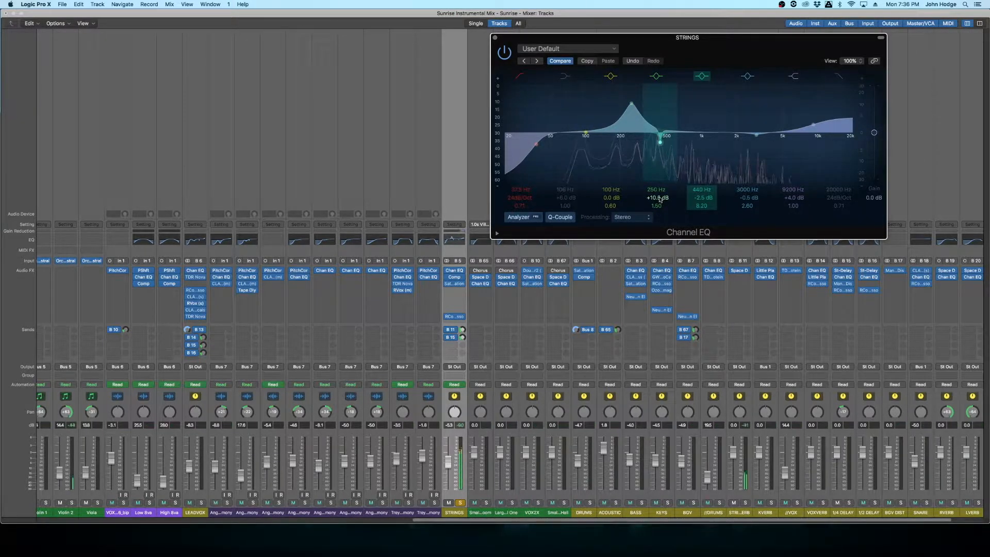
{"action": "left_click_drag", "start_coordinate": [660, 199], "coordinate": [660, 196]}
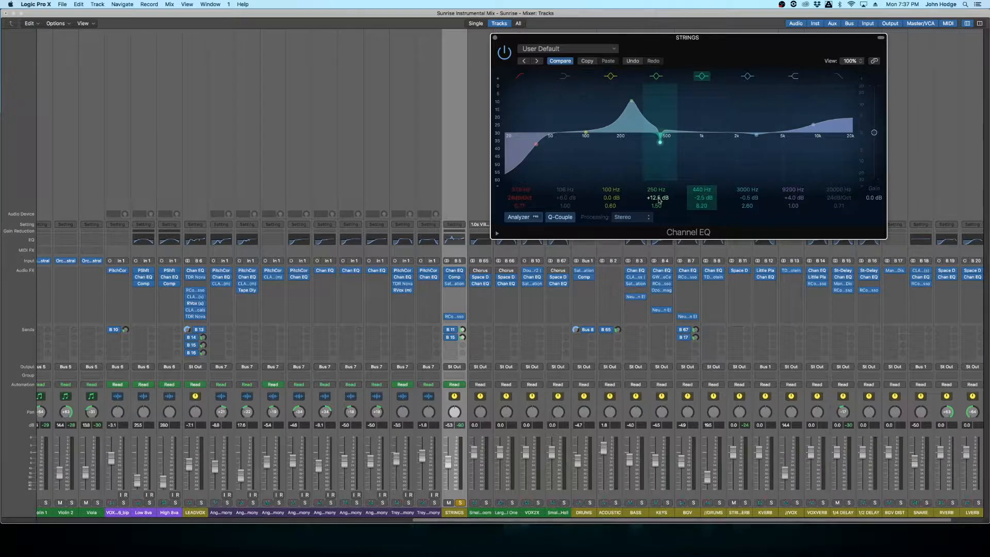
{"action": "left_click_drag", "start_coordinate": [657, 198], "coordinate": [658, 241]}
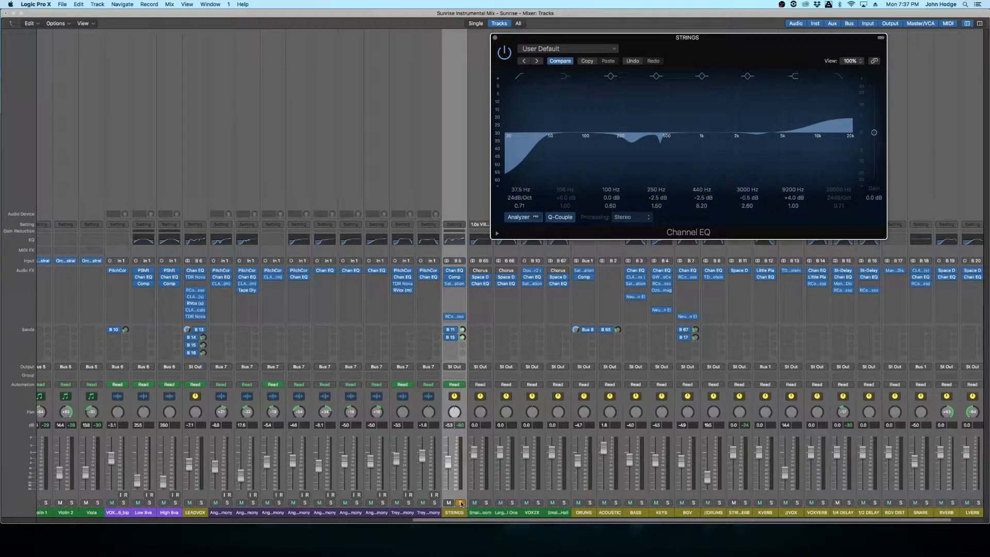
- Play the soloed strings with the 9200 Hz high shelf switched off and back on, and close the Channel EQ
{"action": "key", "text": "space"}
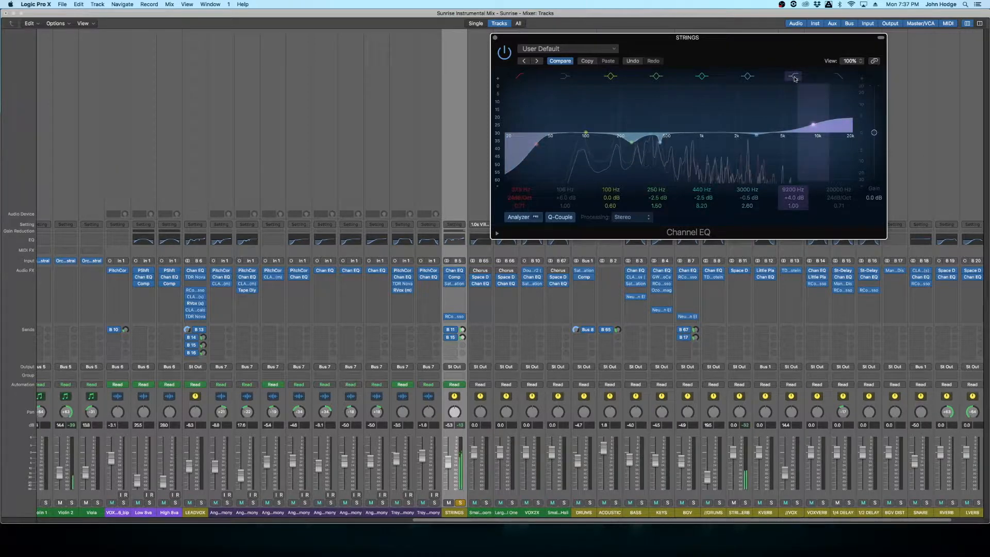
{"action": "left_click", "coordinate": [794, 77]}
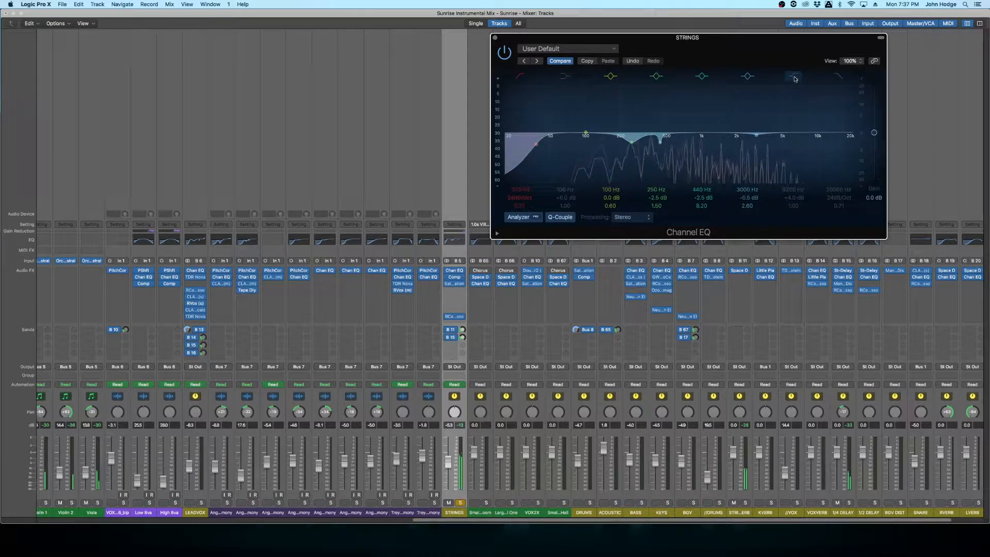
{"action": "left_click", "coordinate": [794, 76]}
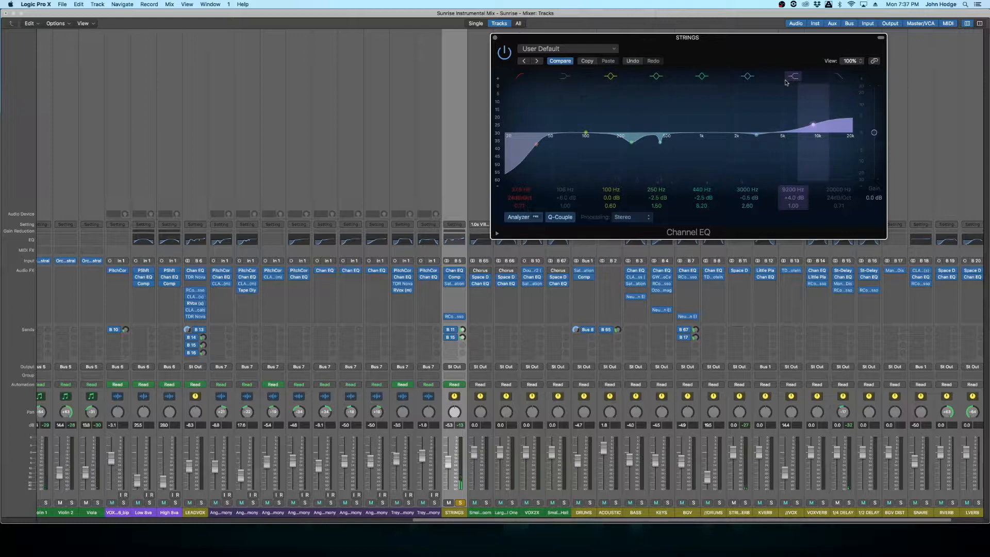
{"action": "left_click", "coordinate": [495, 38]}
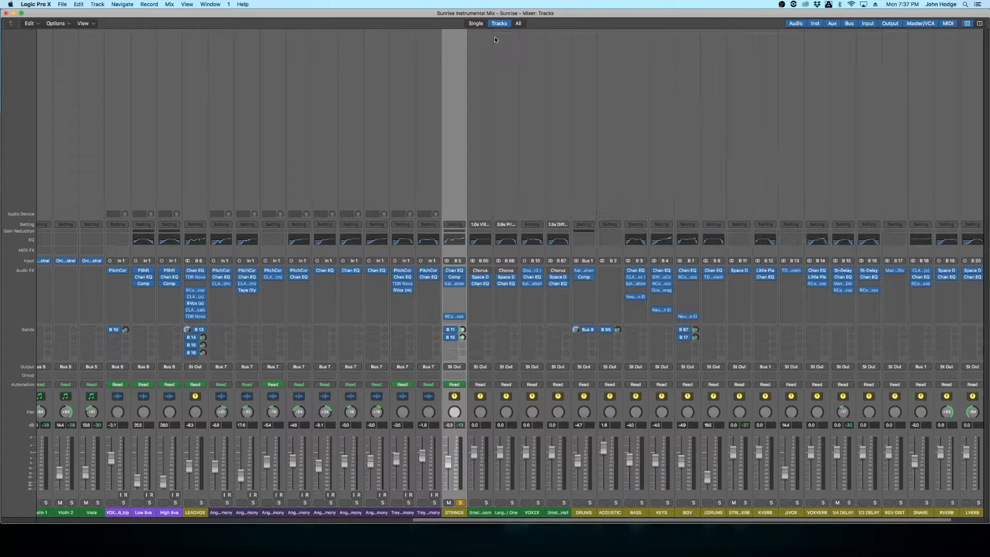
- Open the Compressor on the STRINGS bus, watch its gain reduction while the soloed strings play, and close it
{"action": "left_click", "coordinate": [456, 280]}
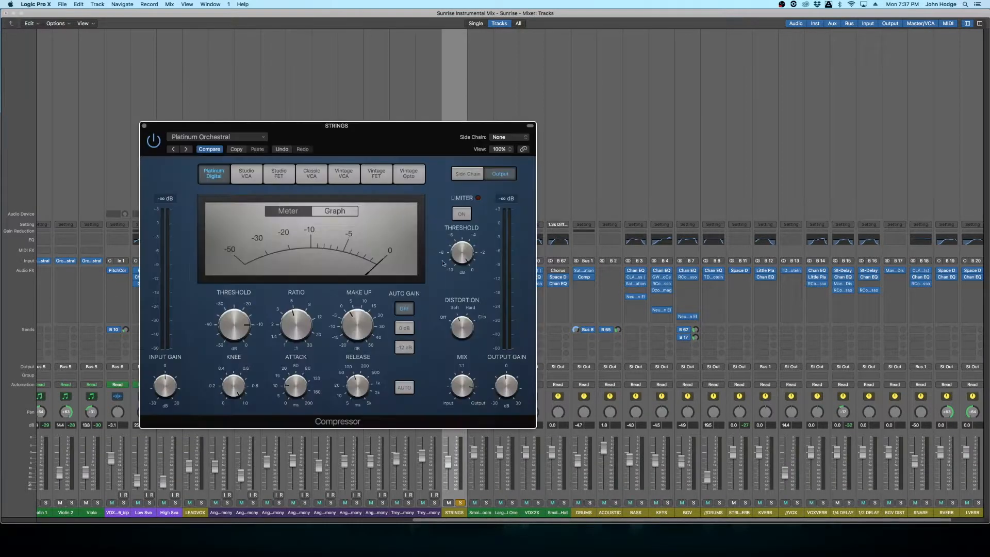
{"action": "left_click_drag", "start_coordinate": [403, 134], "coordinate": [524, 48]}
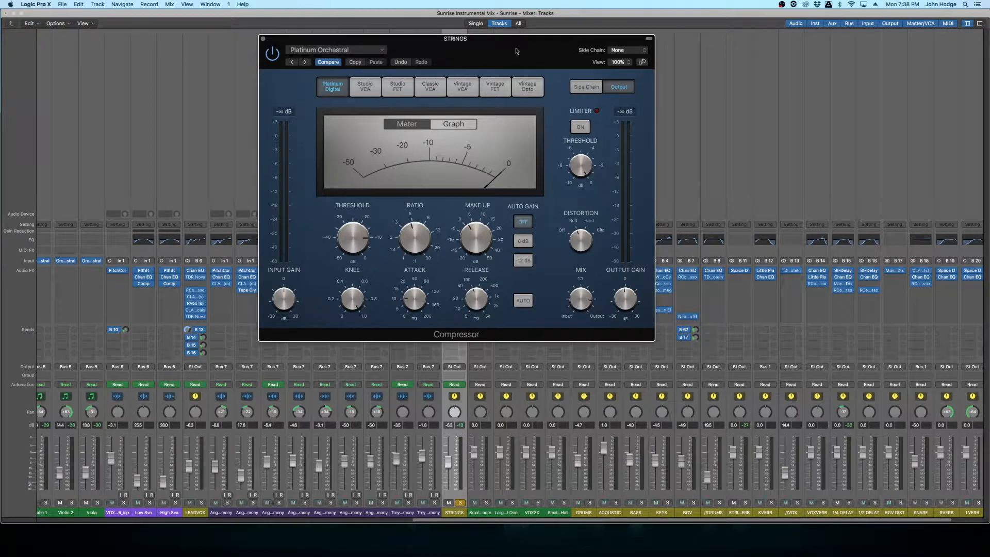
{"action": "mouse_move", "coordinate": [422, 245]}
{"action": "left_click_drag", "start_coordinate": [488, 58], "coordinate": [603, 52]}
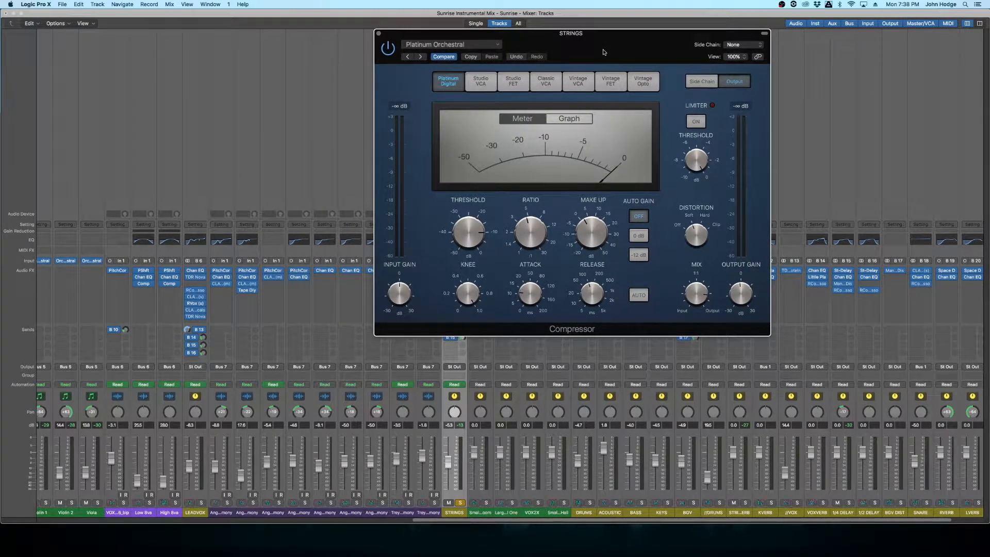
{"action": "mouse_move", "coordinate": [614, 278]}
{"action": "key", "text": "space"}
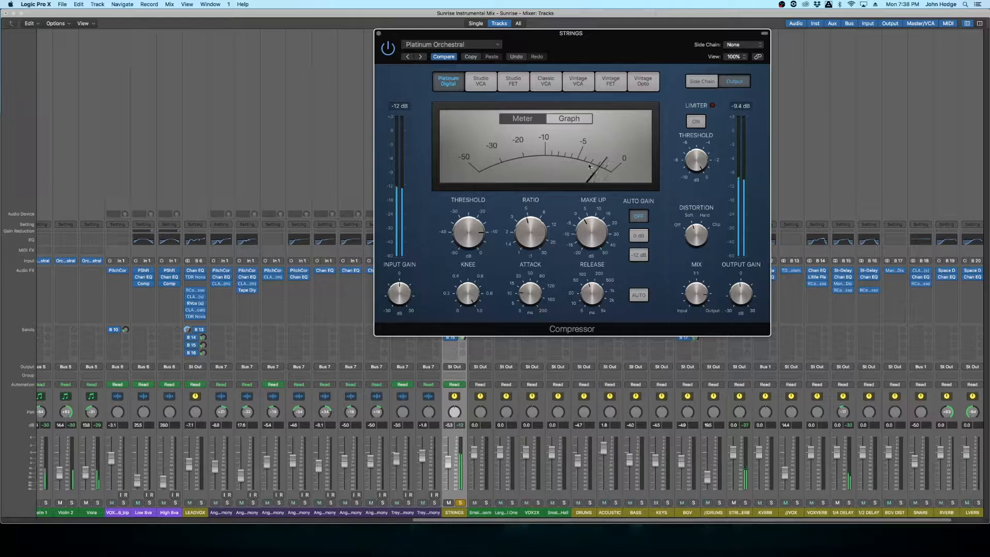
{"action": "left_click_drag", "start_coordinate": [589, 223], "coordinate": [588, 220]}
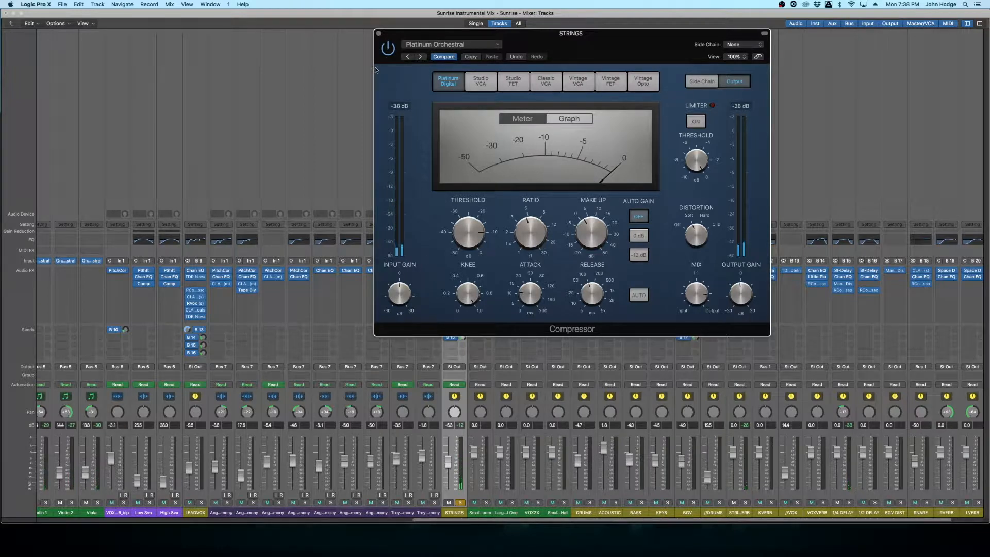
{"action": "left_click", "coordinate": [379, 34]}
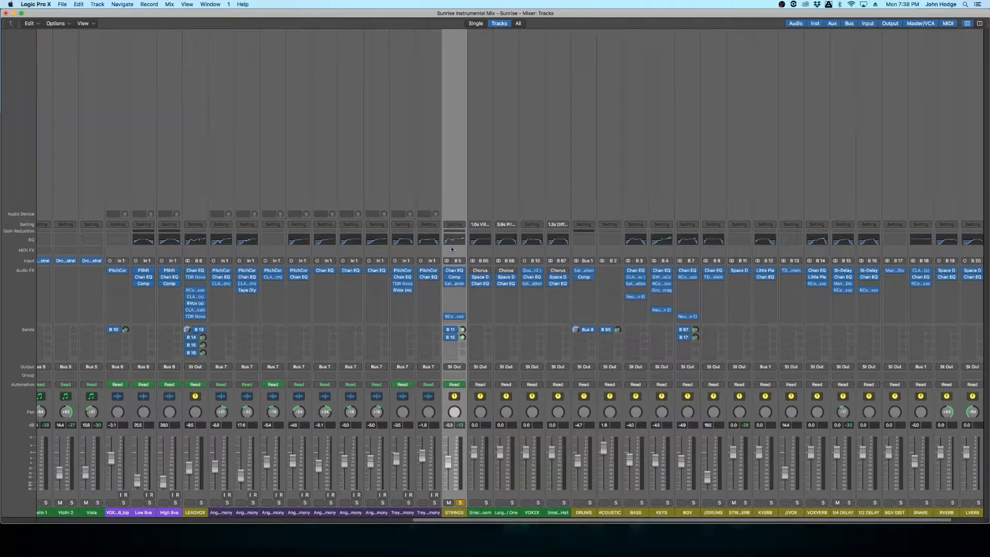
- Open the Saturation Knob on the STRINGS bus and compare the soloed strings with it bypassed and active
{"action": "left_click", "coordinate": [455, 284]}
{"action": "left_click_drag", "start_coordinate": [423, 263], "coordinate": [549, 45]}
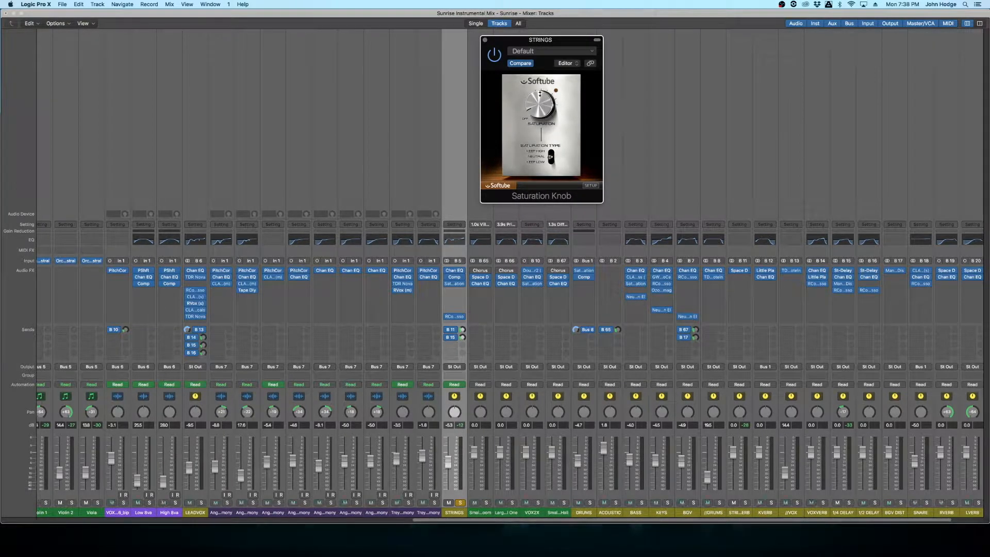
{"action": "left_click_drag", "start_coordinate": [549, 41], "coordinate": [551, 47]}
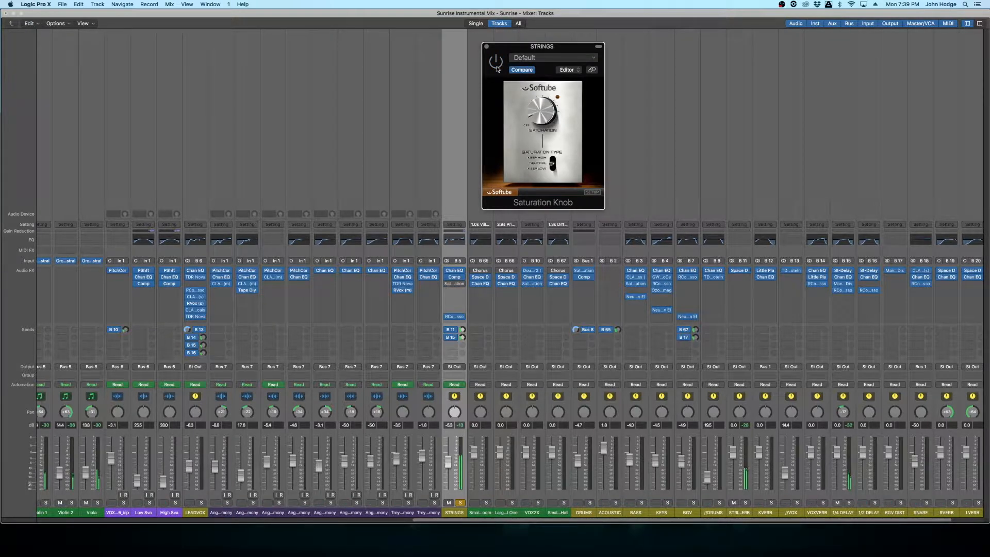
{"action": "left_click", "coordinate": [497, 64]}
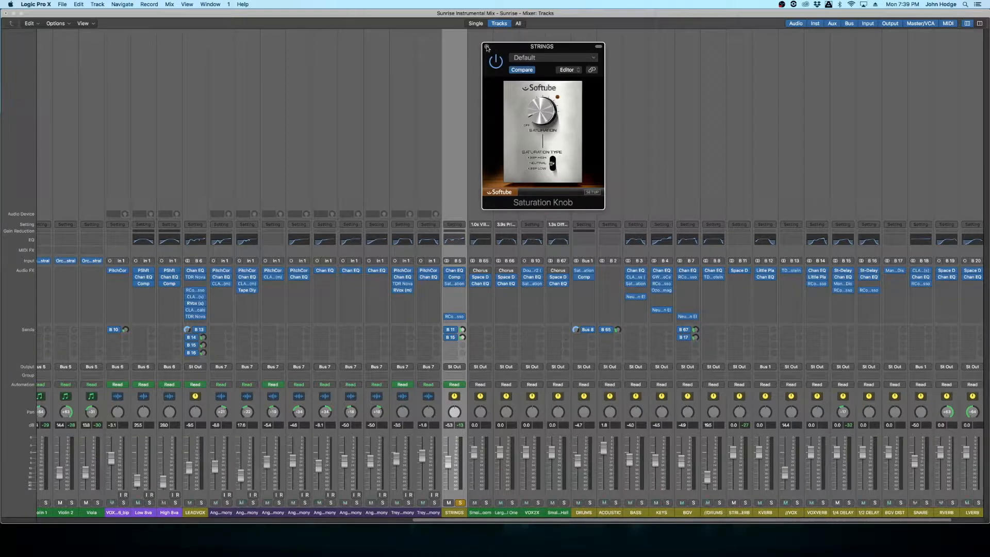
- Unsolo the STRINGS bus, compare the full mix with the Saturation Knob off and on, and close it while active
{"action": "left_click", "coordinate": [460, 504]}
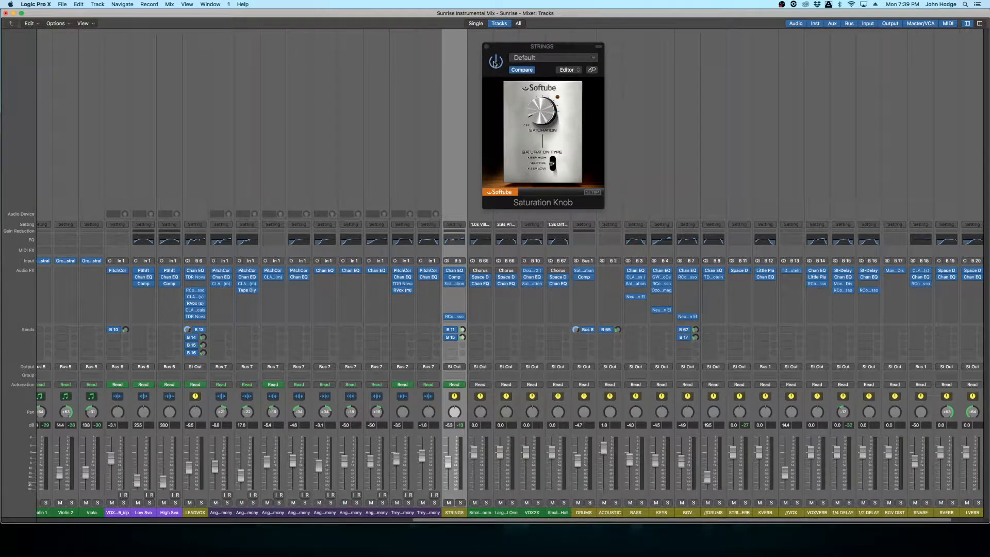
{"action": "left_click", "coordinate": [496, 63]}
{"action": "key", "text": "space"}
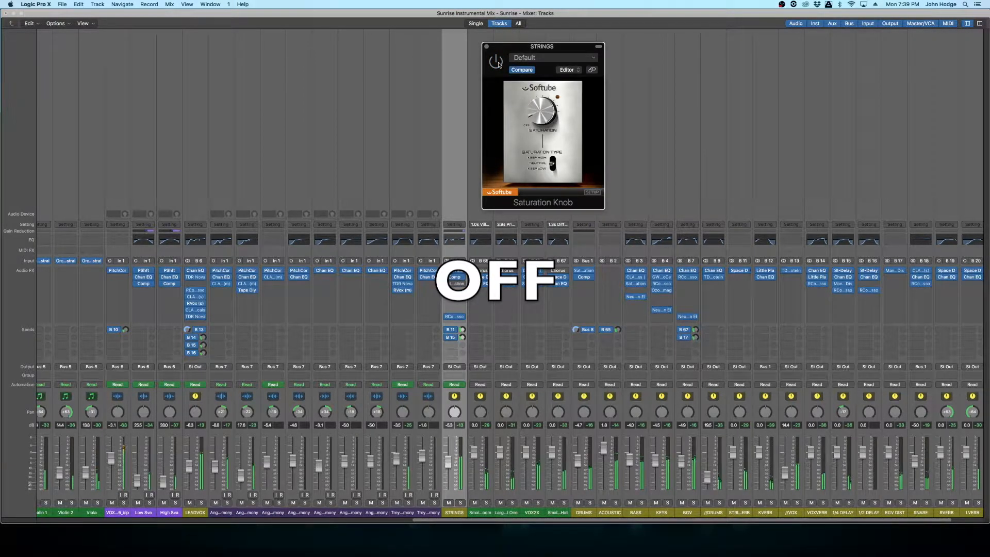
{"action": "left_click", "coordinate": [496, 62]}
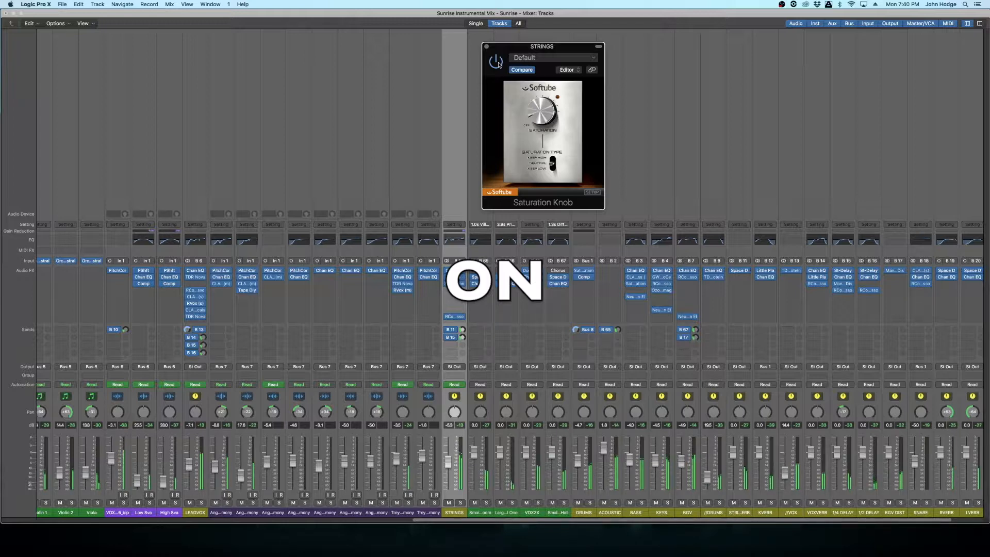
{"action": "left_click", "coordinate": [496, 63]}
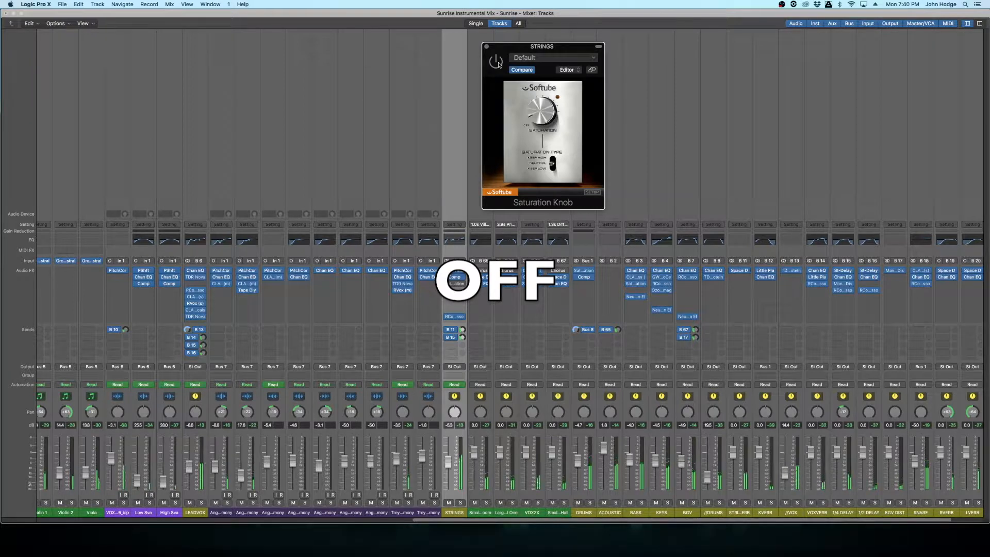
{"action": "left_click", "coordinate": [497, 62]}
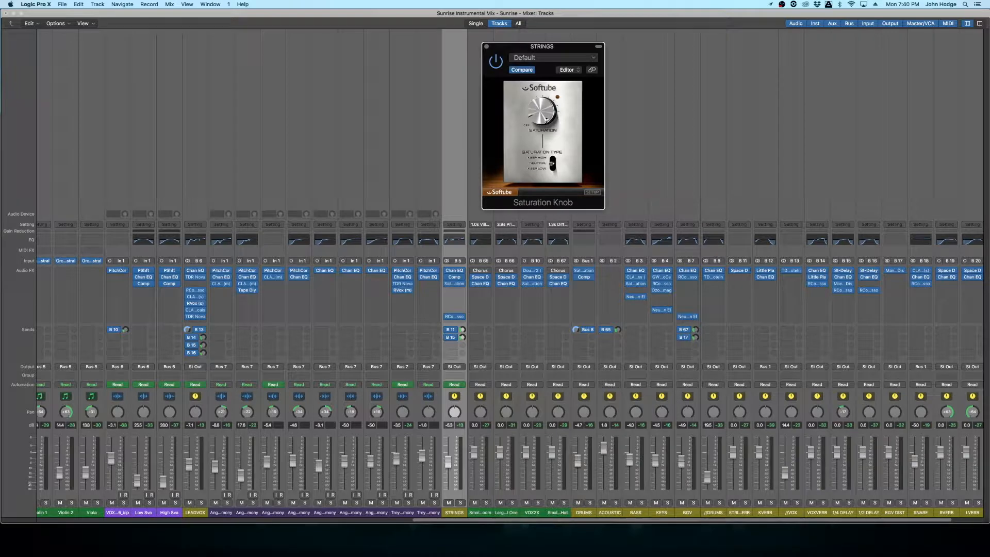
{"action": "left_click", "coordinate": [486, 48]}
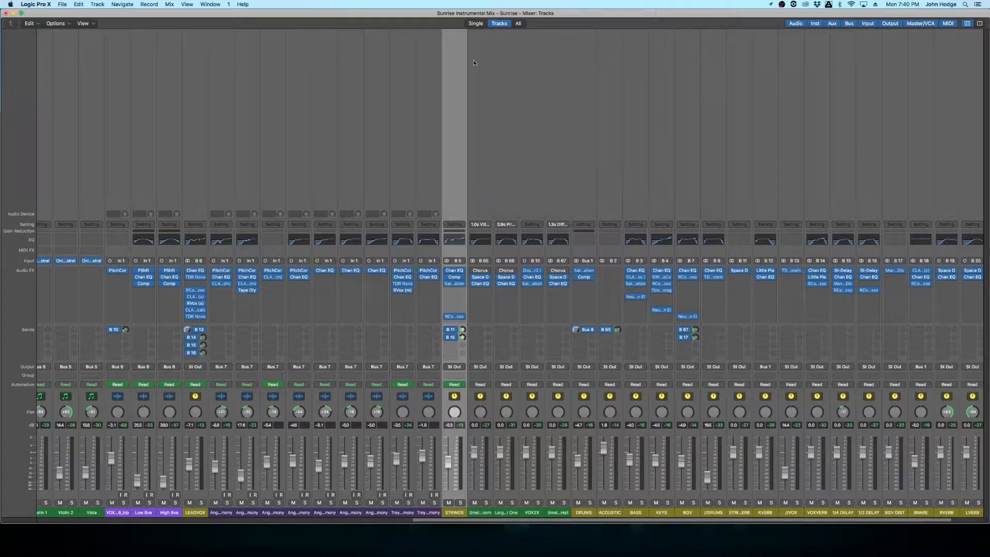
- Open the RCompressor on the STRINGS bus, check its Bus 6 side-chain source, watch its attenuation during playback, and close it
{"action": "left_click", "coordinate": [454, 316]}
{"action": "left_click_drag", "start_coordinate": [557, 249], "coordinate": [559, 162]}
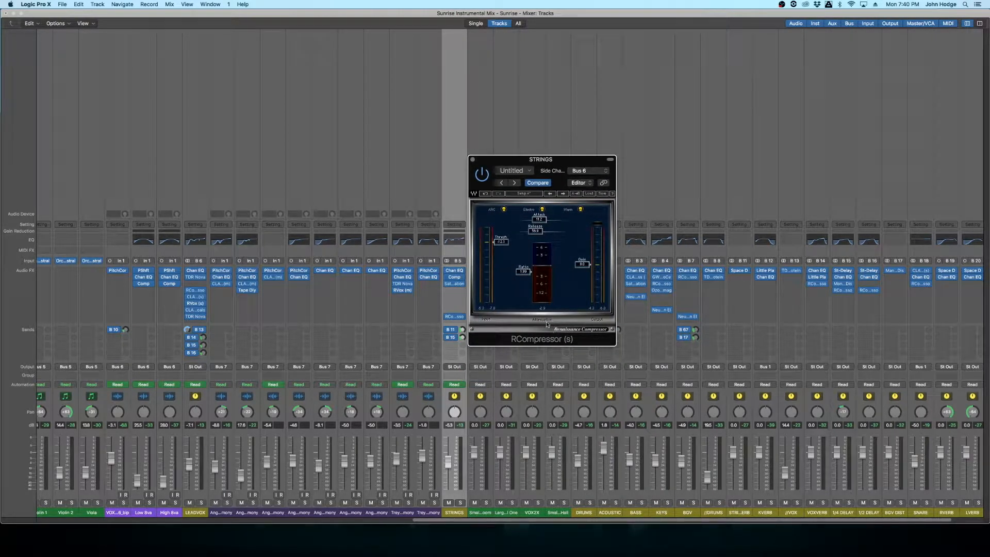
{"action": "left_click", "coordinate": [601, 175]}
{"action": "left_click", "coordinate": [599, 172]}
{"action": "left_click", "coordinate": [599, 172]}
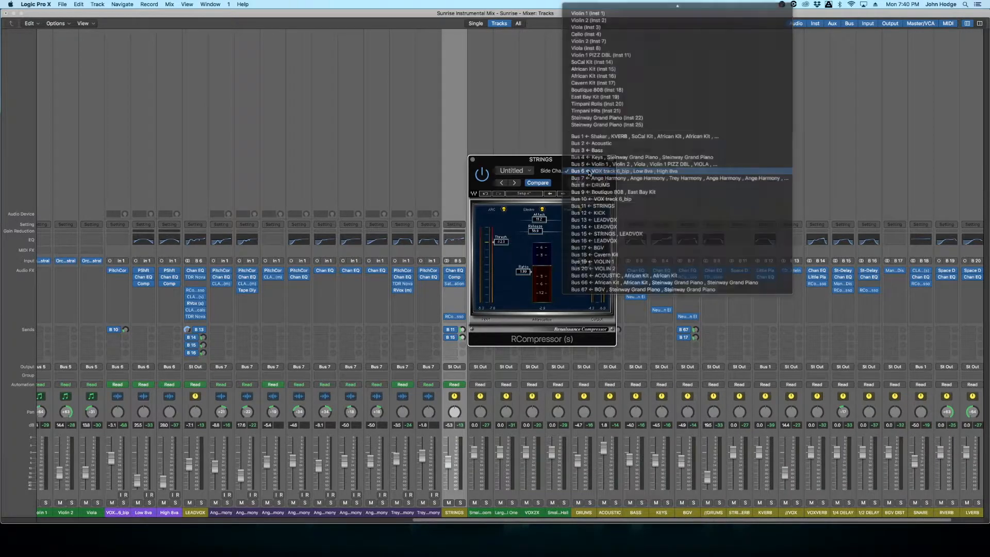
{"action": "left_click", "coordinate": [589, 172]}
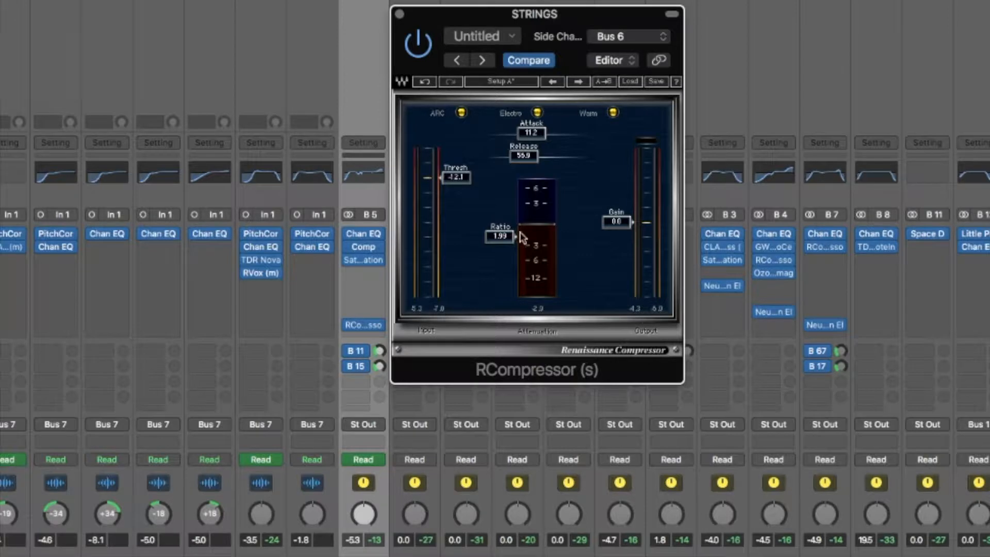
{"action": "key", "text": "space"}
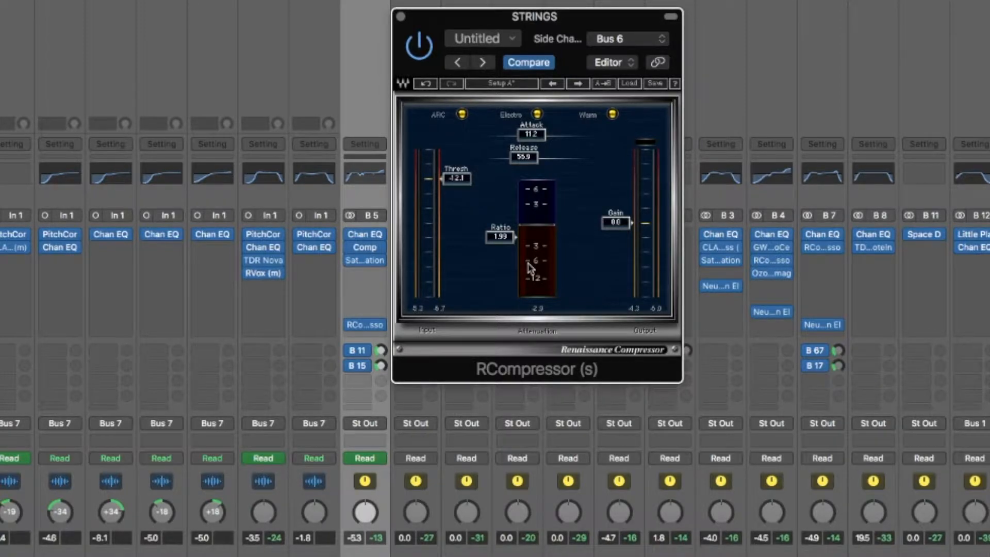
{"action": "left_click", "coordinate": [401, 16]}
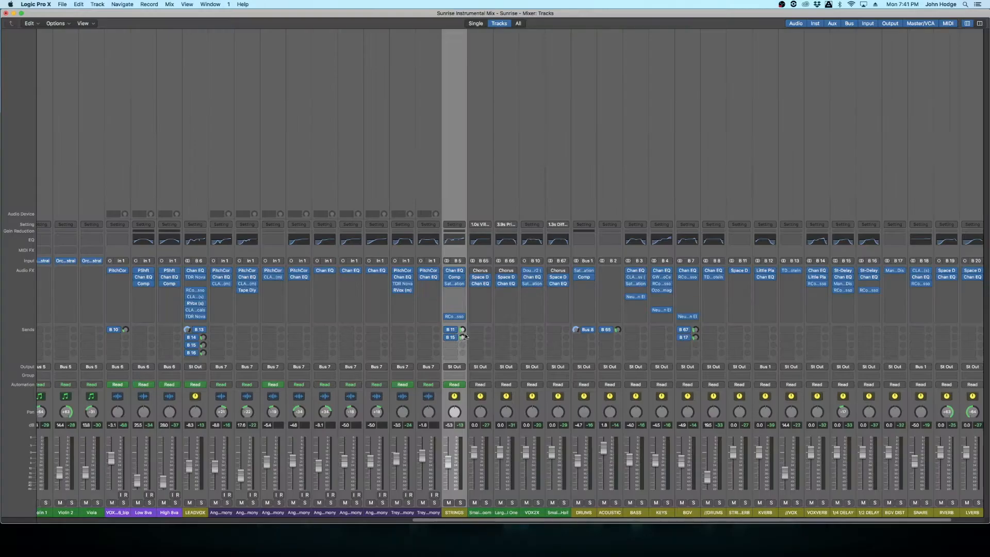
- Solo the STRINGS bus and the STRINGVERB channel, and open the Space Designer on STRINGVERB
{"action": "mouse_move", "coordinate": [455, 334]}
{"action": "left_click", "coordinate": [460, 504]}
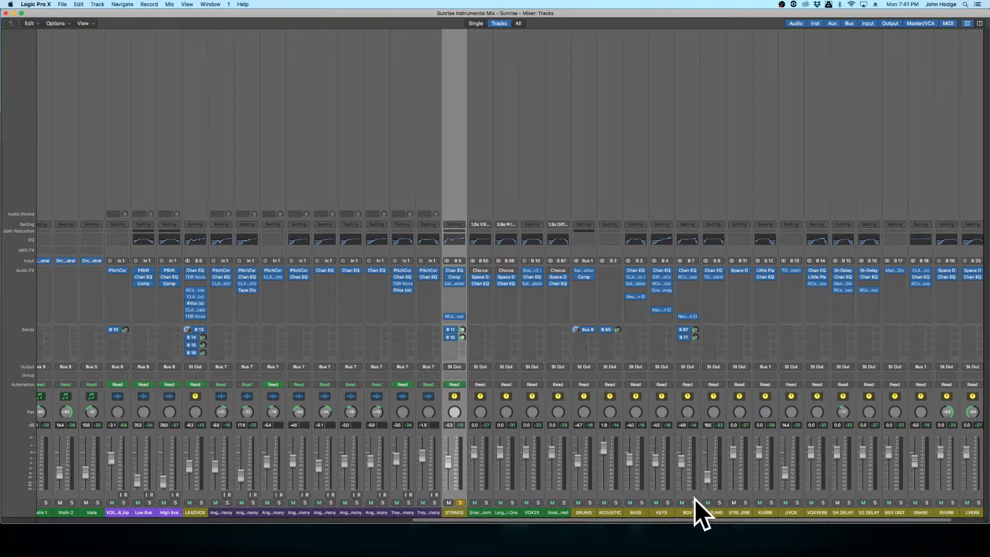
{"action": "left_click", "coordinate": [746, 503]}
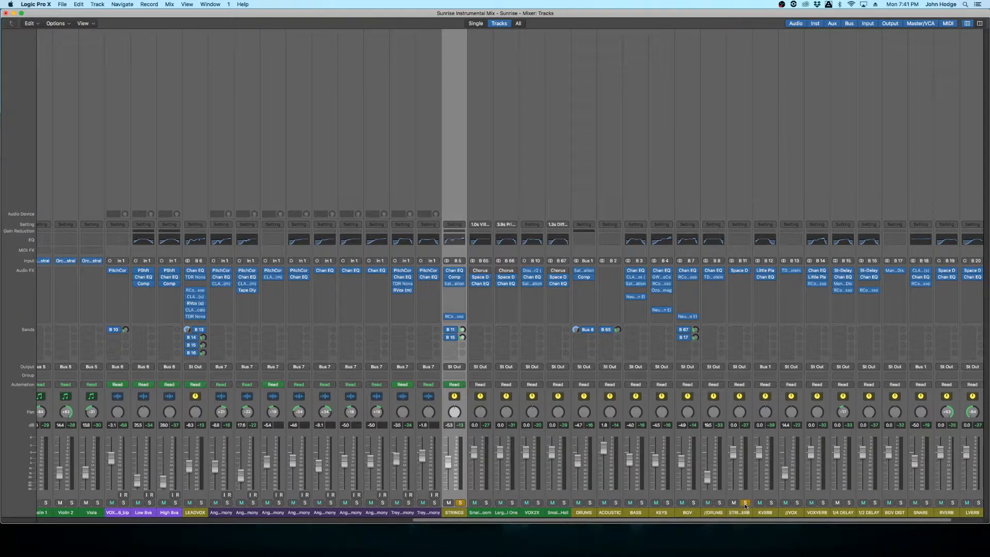
{"action": "left_click", "coordinate": [740, 271]}
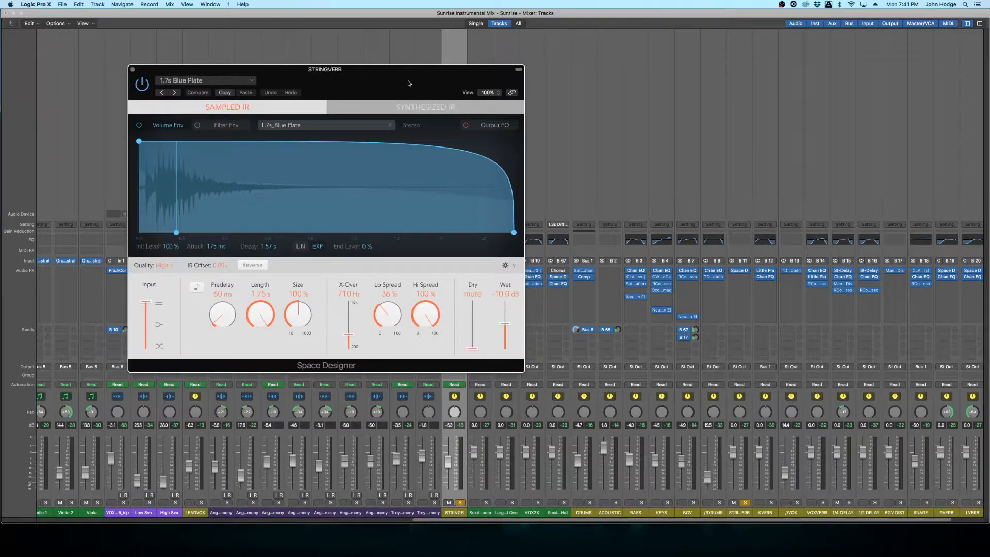
{"action": "left_click_drag", "start_coordinate": [409, 81], "coordinate": [775, 78]}
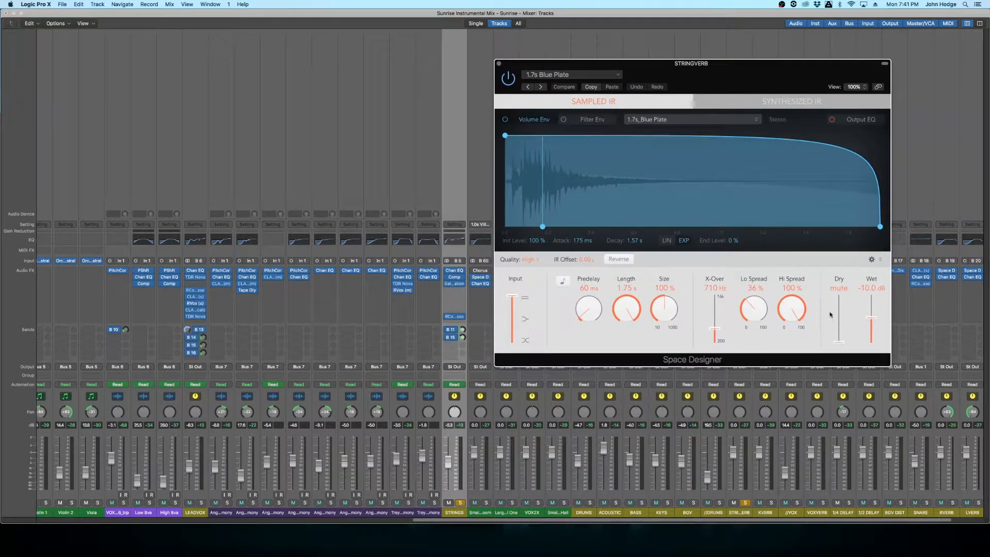
{"action": "left_click_drag", "start_coordinate": [658, 69], "coordinate": [655, 85]}
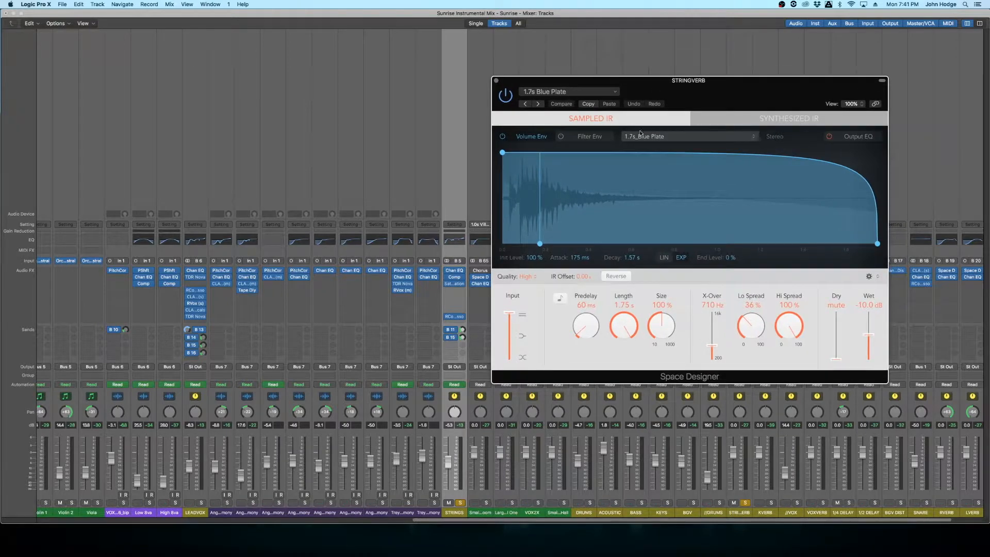
- Review the Space Designer's Output EQ and volume envelope, play the soloed strings with their reverb, and close it
{"action": "left_click", "coordinate": [868, 137]}
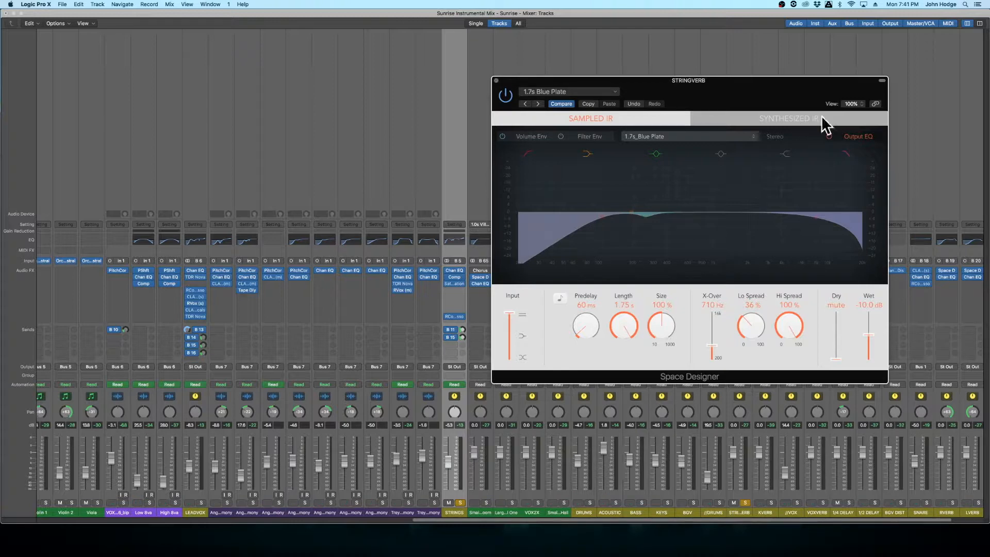
{"action": "left_click", "coordinate": [544, 140]}
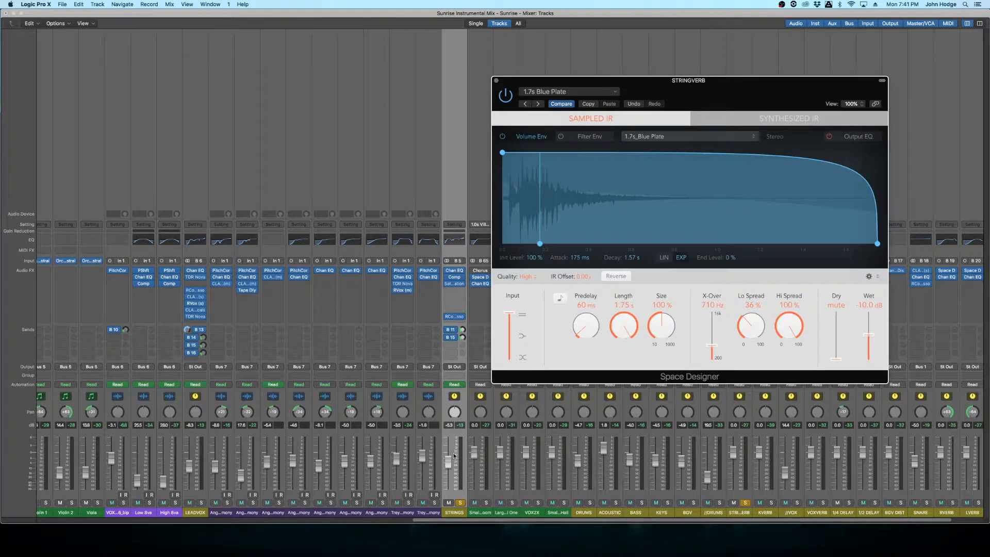
{"action": "key", "text": "space"}
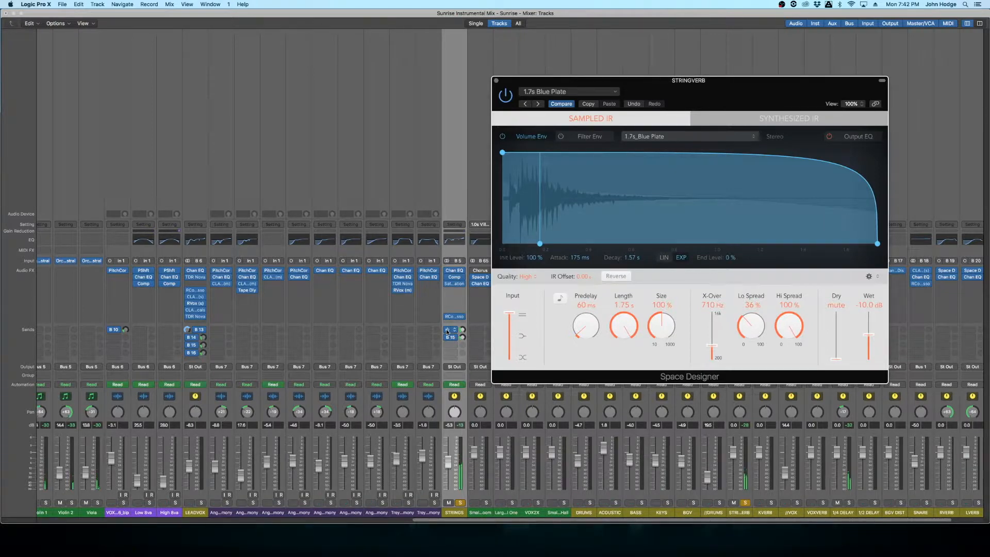
{"action": "left_click", "coordinate": [497, 81]}
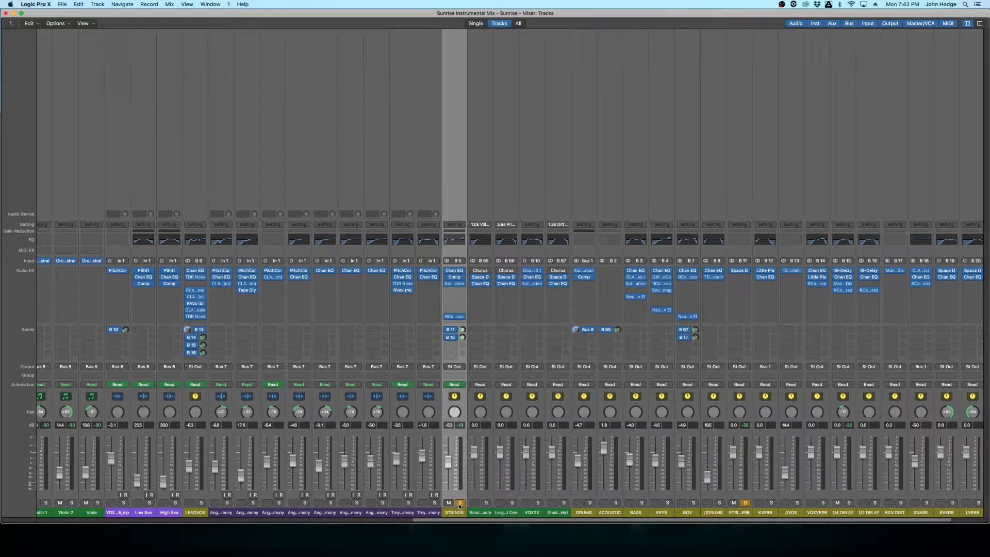
- Solo the 1/4 DELAY channel as well, review its Stereo Delay settings while the strings play, and close the plug-in
{"action": "left_click", "coordinate": [850, 503]}
{"action": "left_click", "coordinate": [846, 517]}
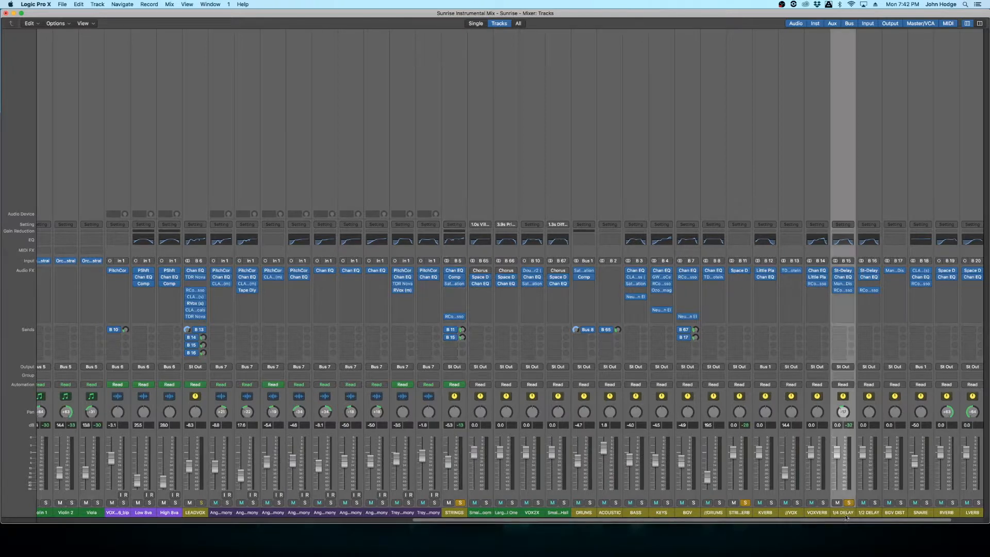
{"action": "left_click", "coordinate": [843, 271]}
{"action": "left_click_drag", "start_coordinate": [253, 43], "coordinate": [470, 80]}
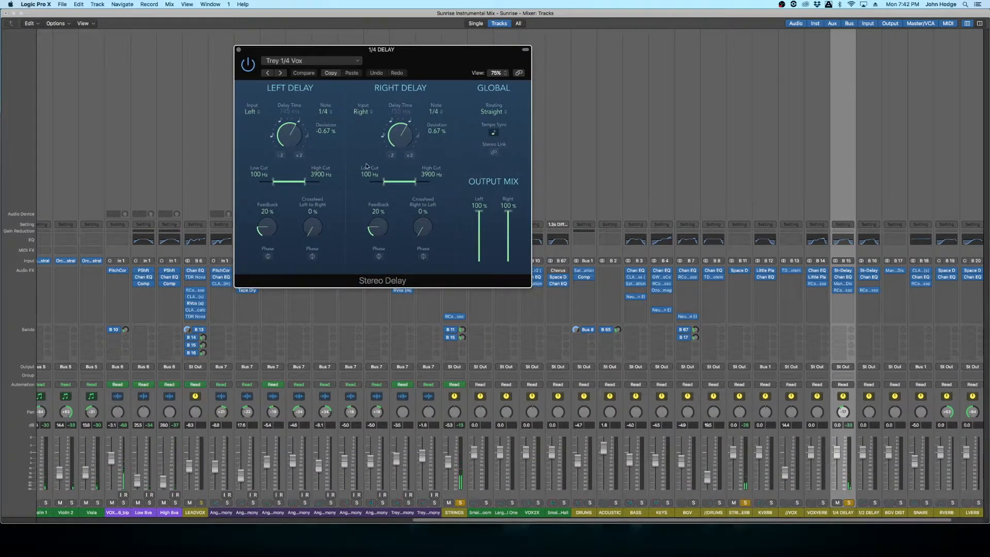
{"action": "left_click", "coordinate": [238, 49]}
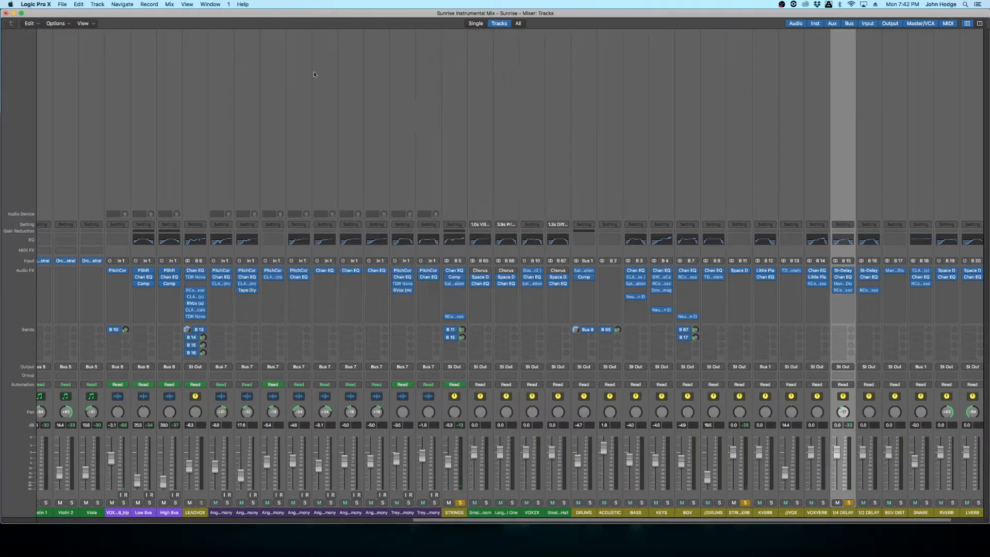
- With STRINGS and STRINGVERB unsoloed, set the 315 Hz band of the 1/4 DELAY Channel EQ to -1.0 dB and close it
{"action": "left_click", "coordinate": [844, 277]}
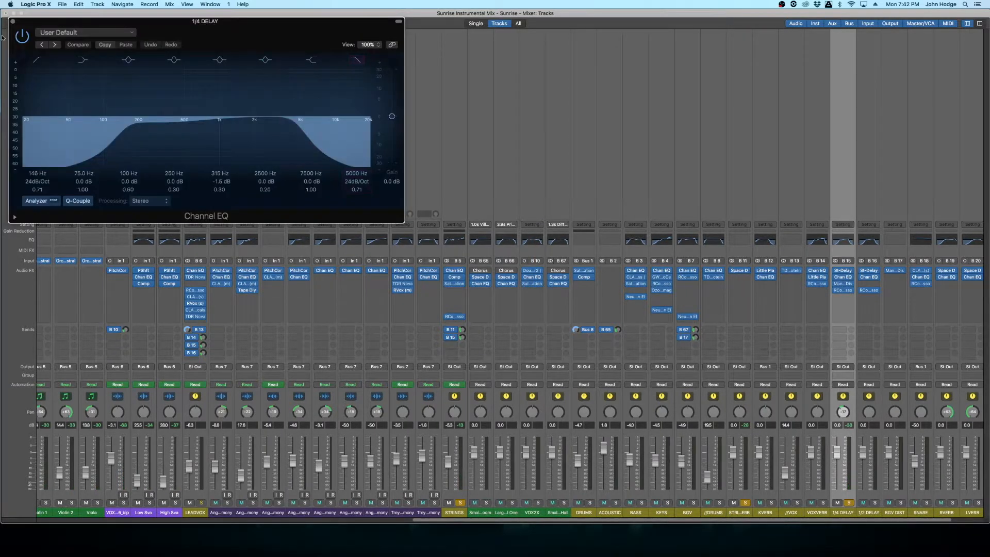
{"action": "left_click_drag", "start_coordinate": [243, 29], "coordinate": [452, 89]}
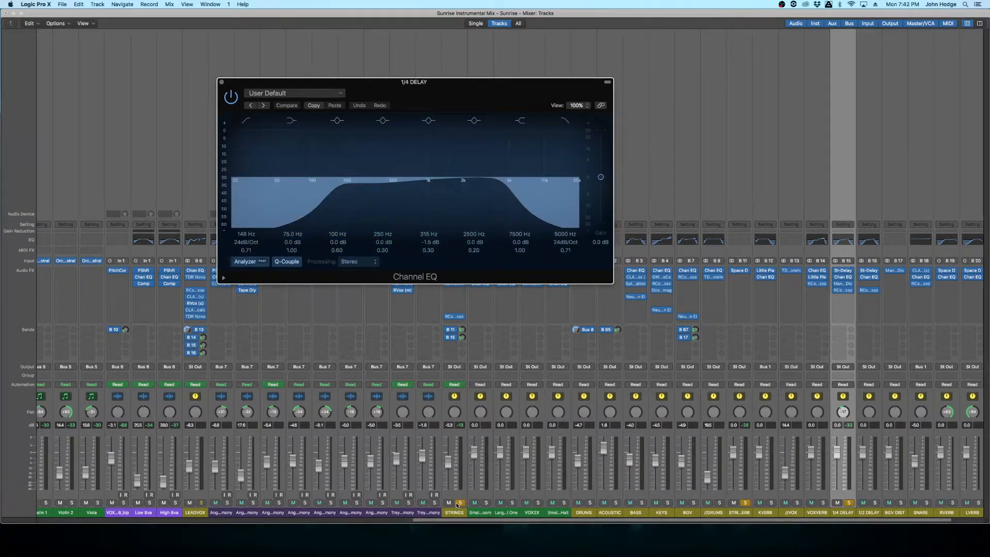
{"action": "left_click", "coordinate": [745, 503]}
{"action": "left_click", "coordinate": [460, 503]}
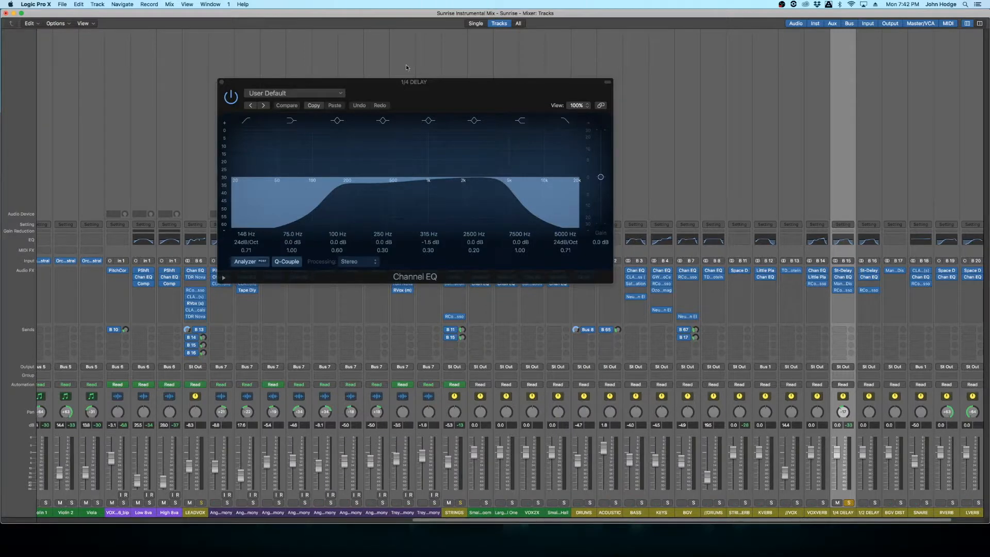
{"action": "mouse_move", "coordinate": [371, 184]}
{"action": "left_mouse_down"}
{"action": "mouse_move", "coordinate": [370, 140]}
{"action": "mouse_move", "coordinate": [369, 182]}
{"action": "left_mouse_up"}
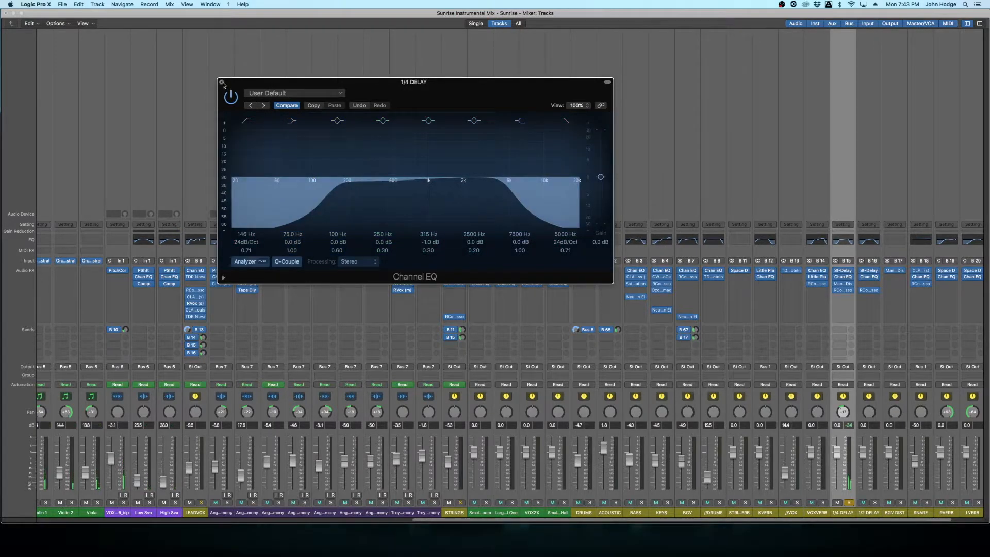
{"action": "left_click", "coordinate": [221, 82]}
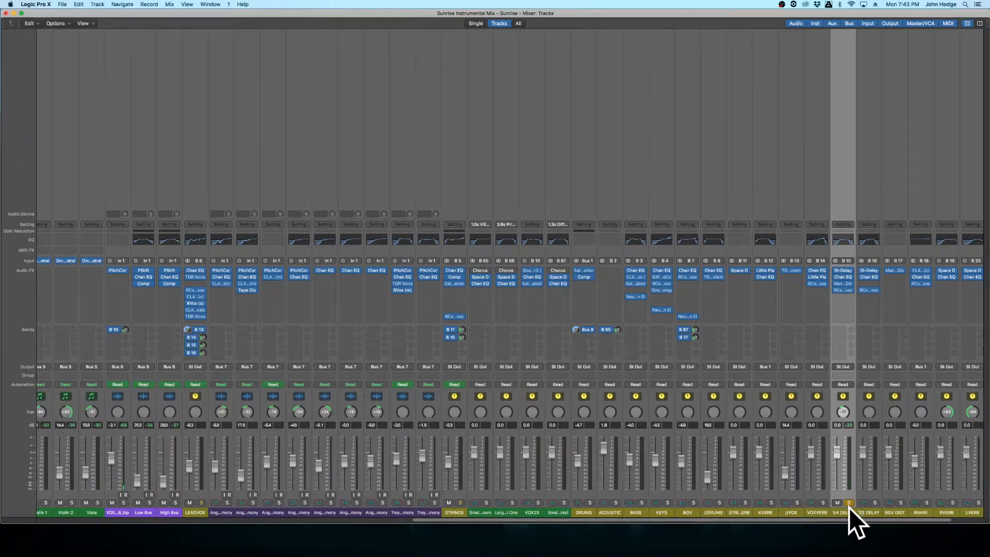
- Open the MannyM Distortion on 1/4 DELAY, play it with the STRINGS bus soloed again, and close it
{"action": "left_click", "coordinate": [845, 287]}
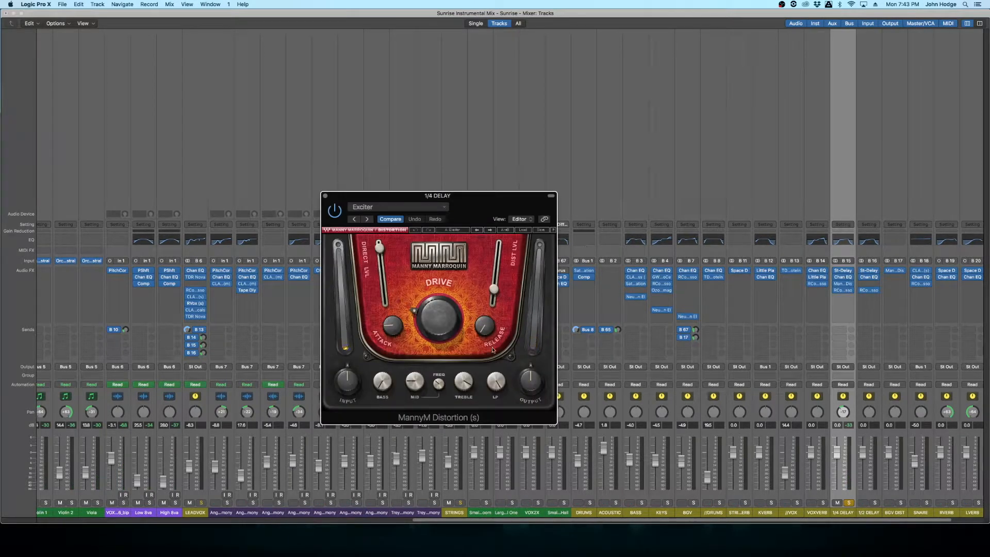
{"action": "left_click_drag", "start_coordinate": [480, 210], "coordinate": [608, 54]}
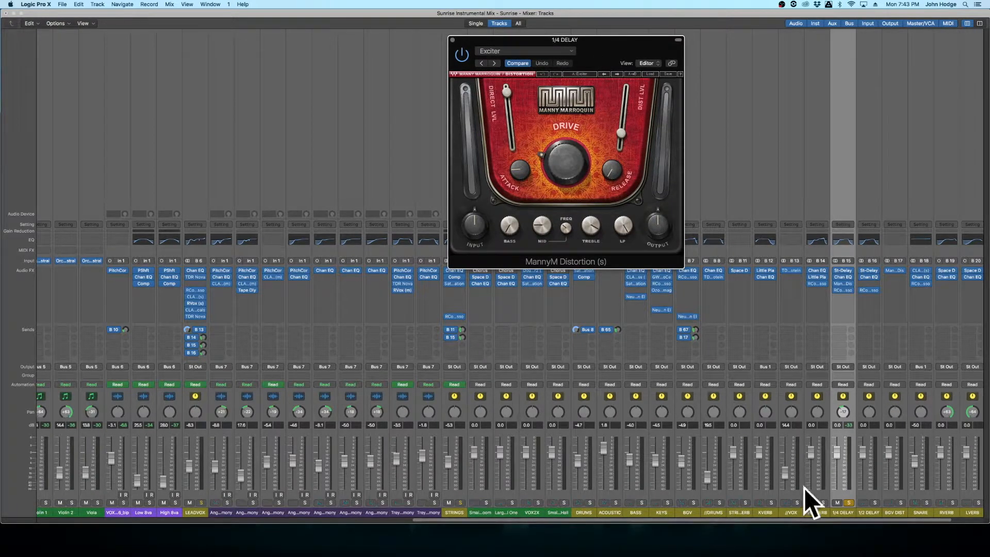
{"action": "left_click", "coordinate": [460, 503]}
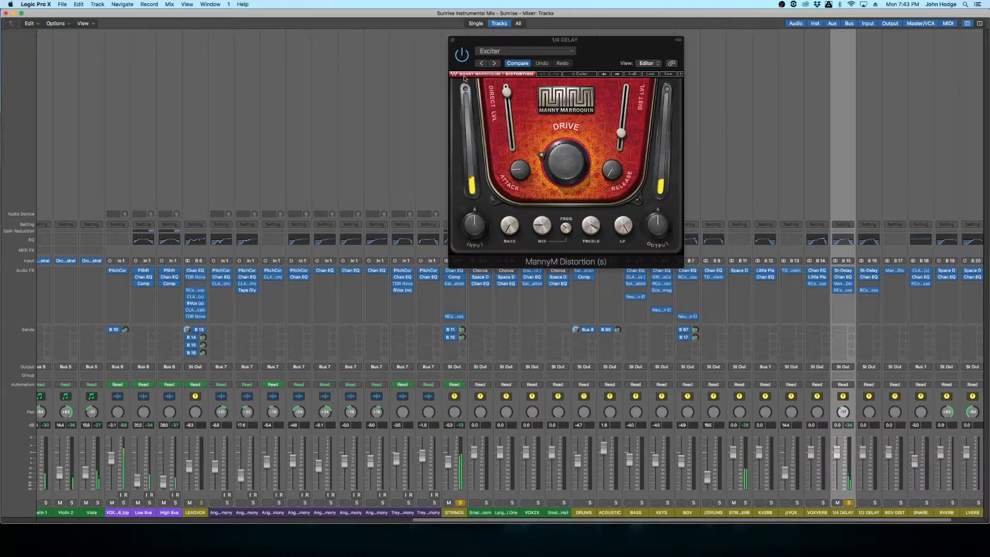
{"action": "left_click", "coordinate": [453, 41]}
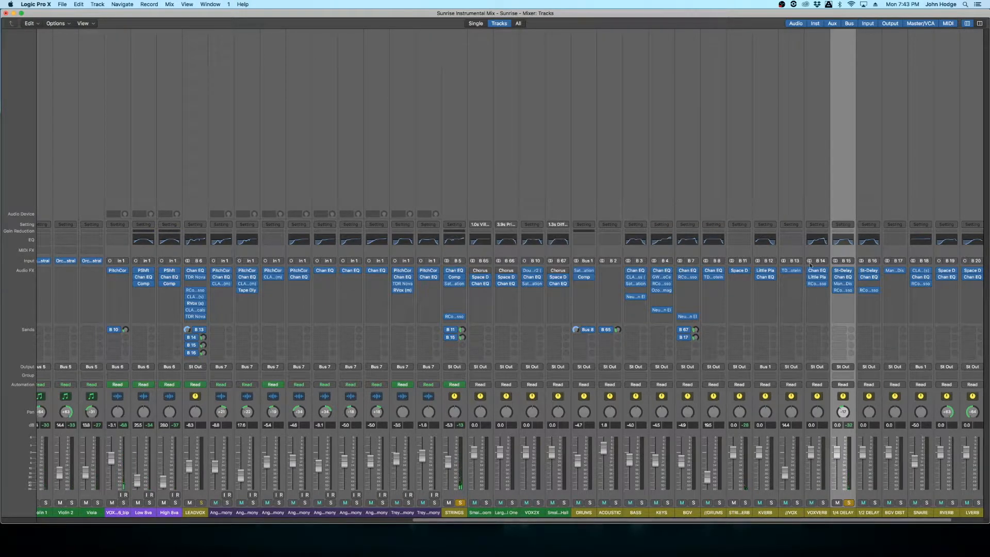
- Open the side-chained RCompressor on 1/4 DELAY, unsolo STRINGS and 1/4 DELAY, play the full mix, and close it
{"action": "left_click", "coordinate": [844, 293]}
{"action": "left_click_drag", "start_coordinate": [481, 256], "coordinate": [489, 201]}
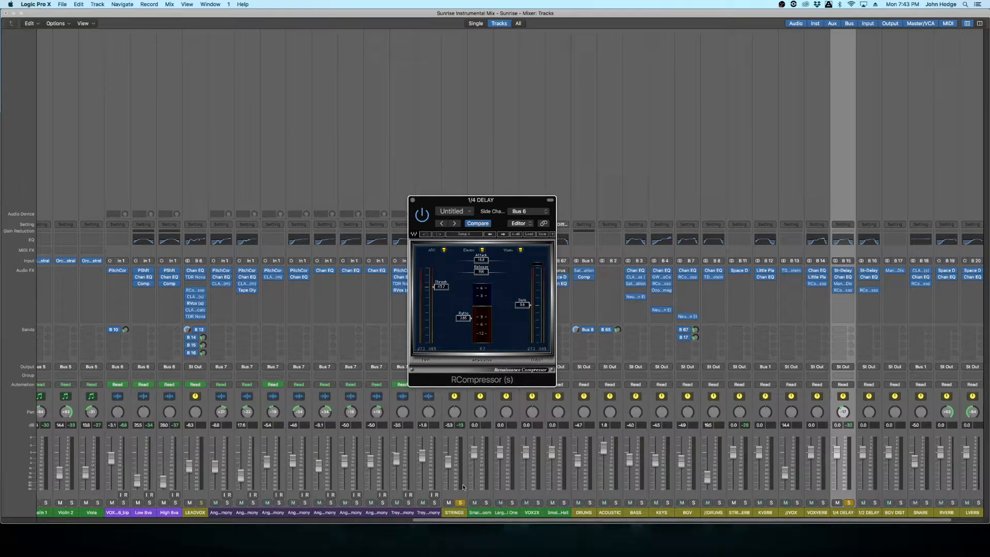
{"action": "left_click", "coordinate": [462, 503]}
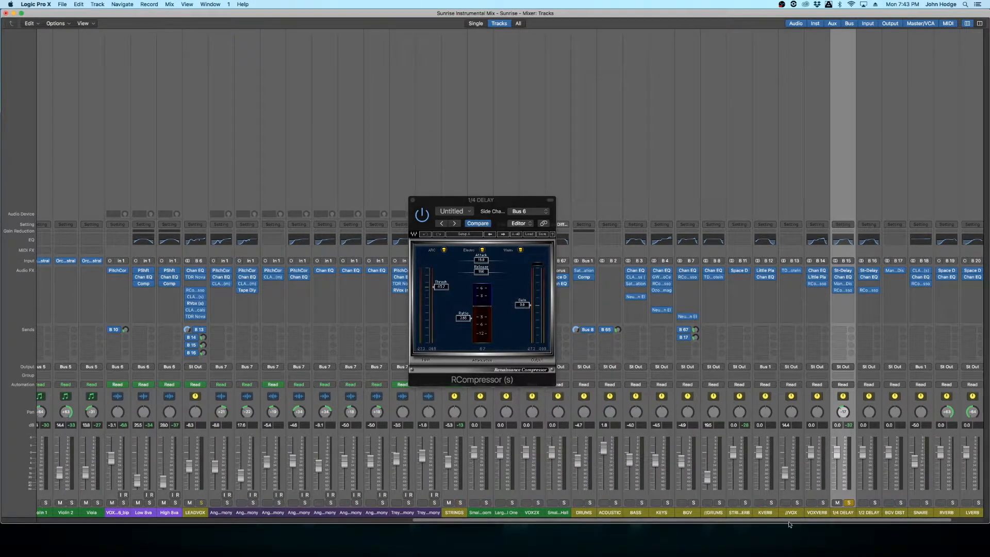
{"action": "left_click", "coordinate": [850, 503]}
{"action": "key", "text": "space"}
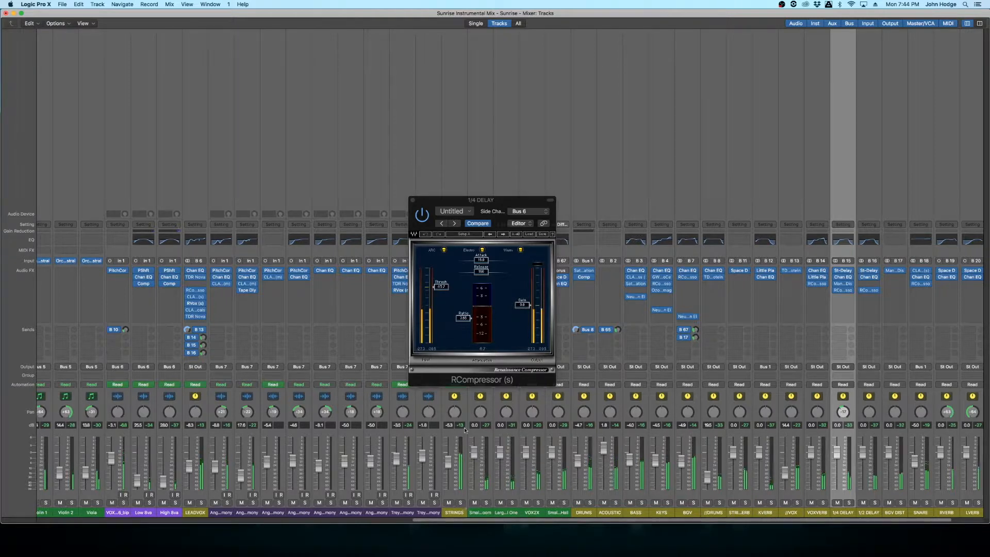
{"action": "left_click", "coordinate": [413, 201]}
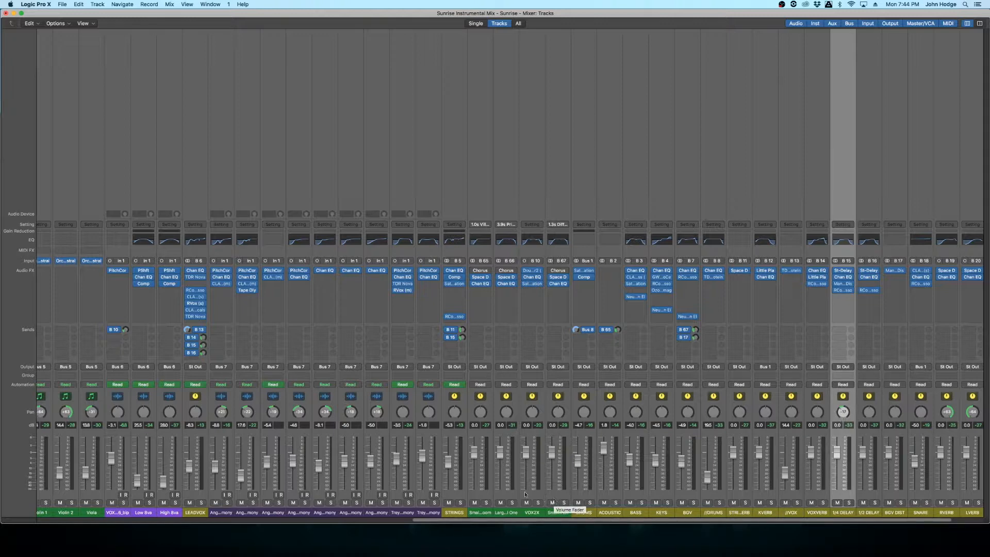
- Select the STRINGS bus and play the full mix to hear the strings in context
{"action": "left_click", "coordinate": [457, 514]}
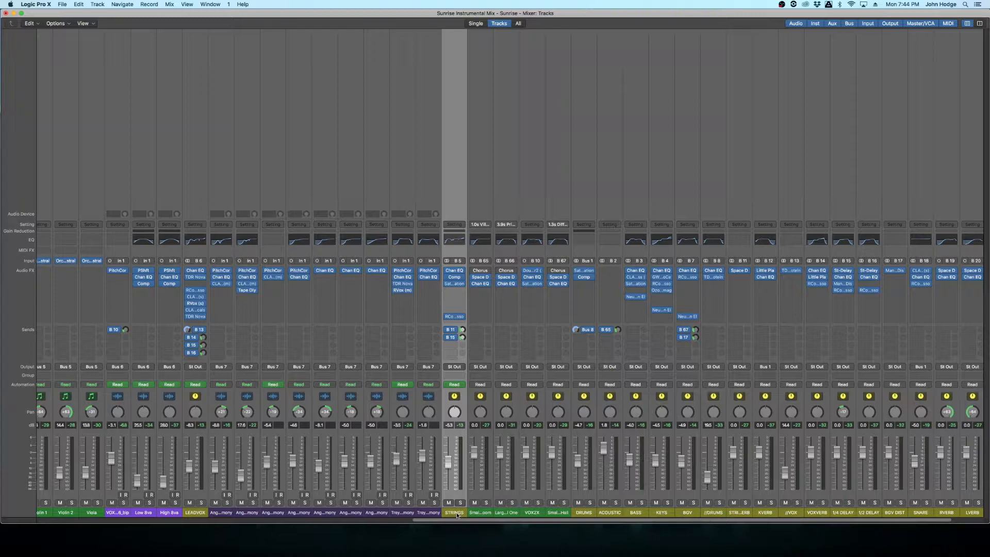
{"action": "key", "text": "space"}
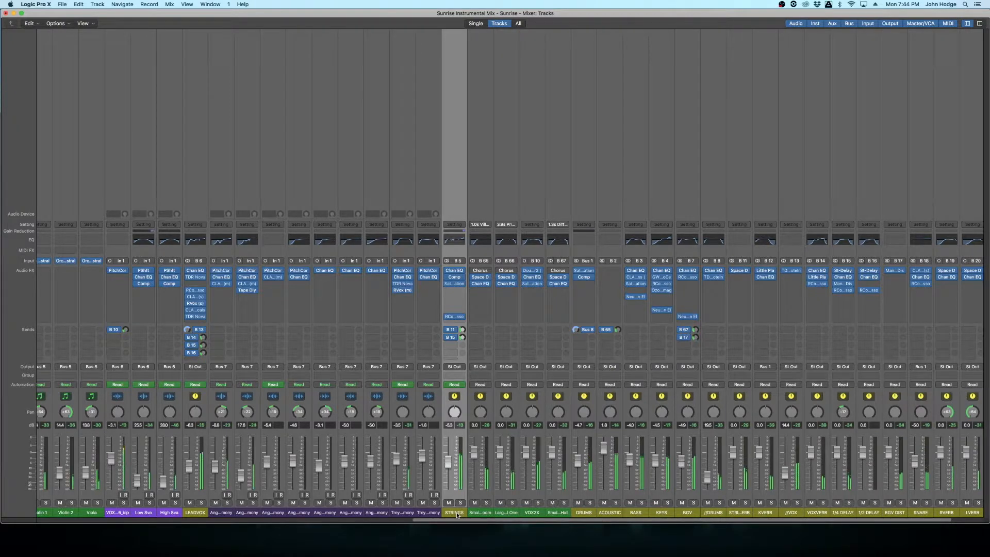